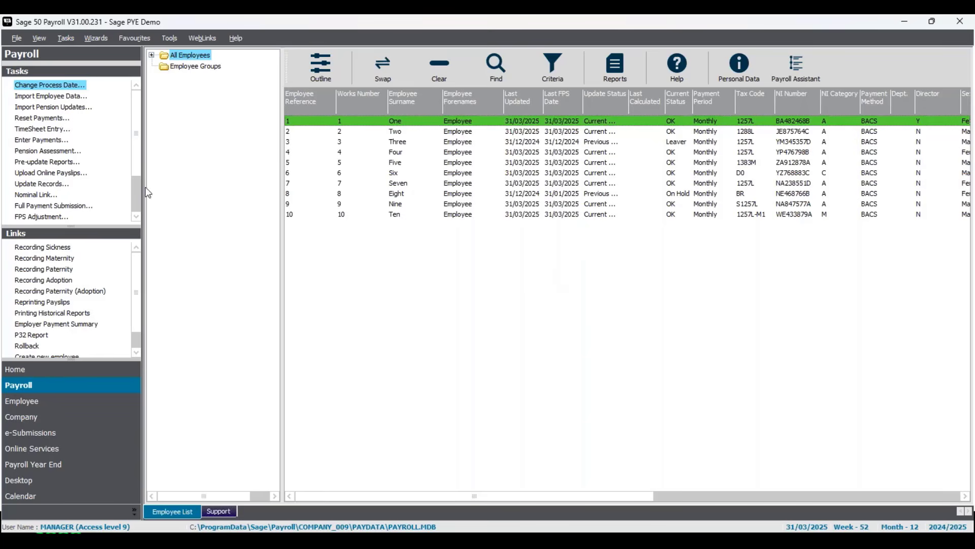
Change the payroll process date to 05/04/2025 and deselect the first employee in the employee list.
{"action": "left_click", "coordinate": [74, 85]}
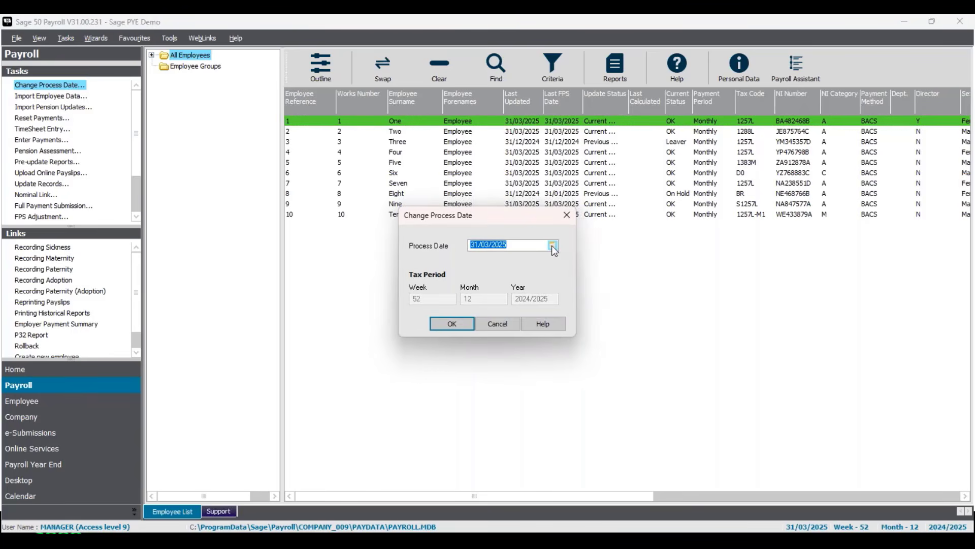
{"action": "left_click", "coordinate": [554, 245]}
{"action": "left_click", "coordinate": [562, 259]}
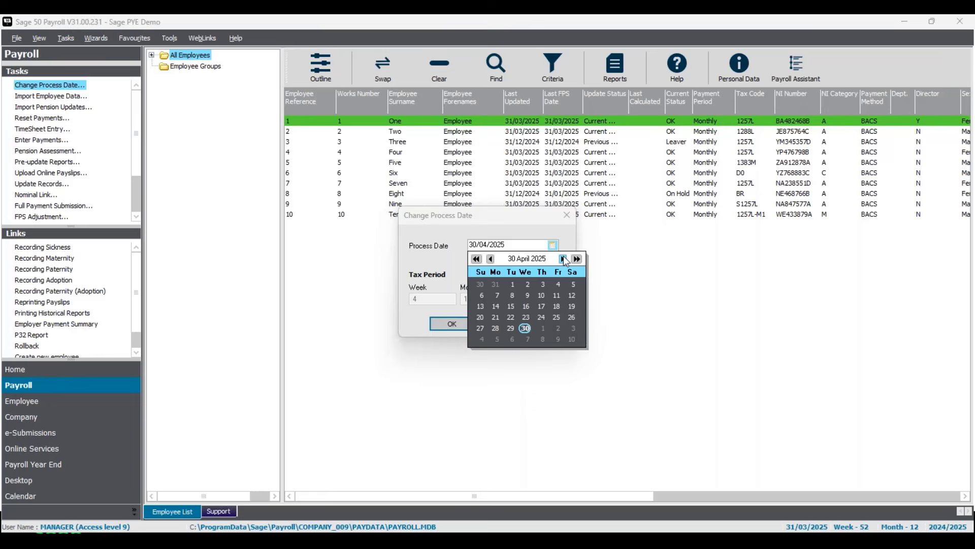
{"action": "left_click", "coordinate": [570, 284]}
{"action": "left_click", "coordinate": [440, 263]}
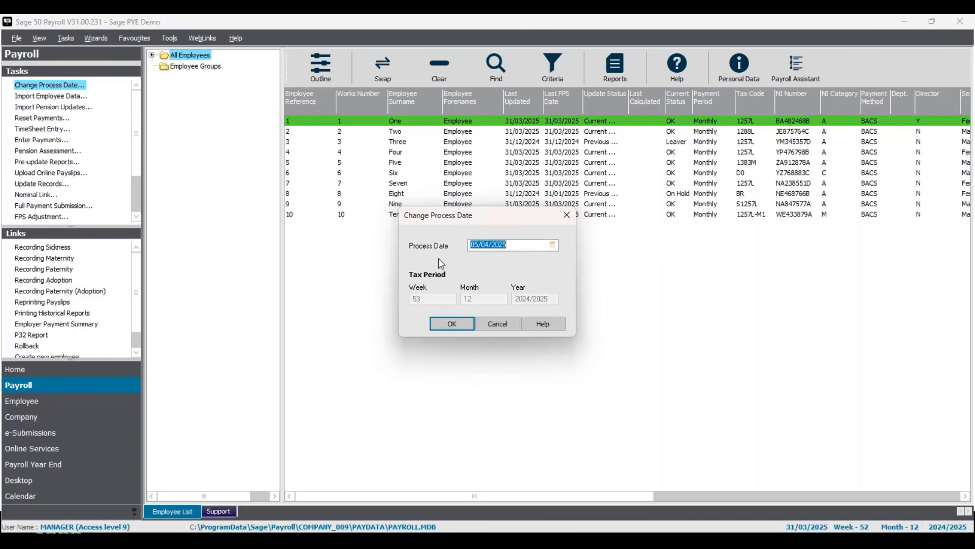
{"action": "left_click", "coordinate": [454, 327]}
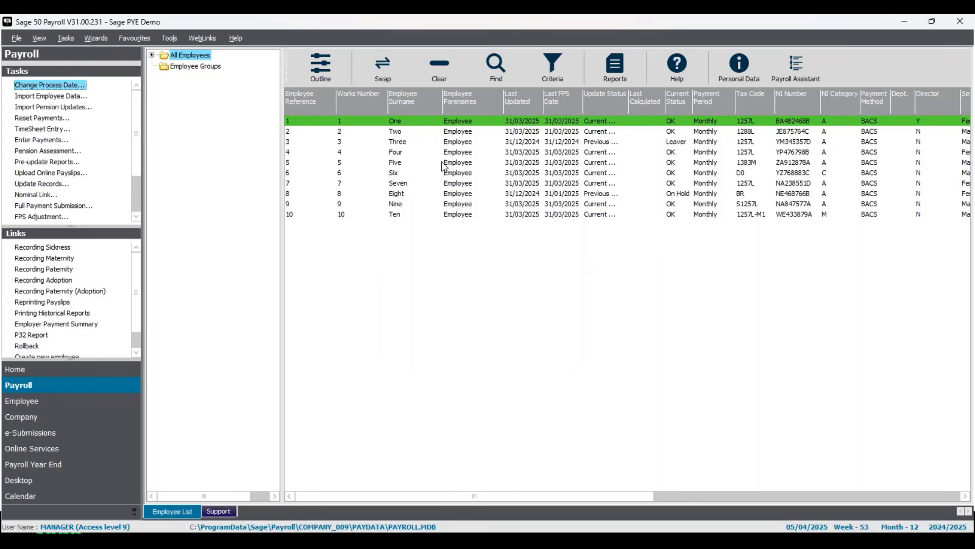
{"action": "left_click", "coordinate": [453, 118]}
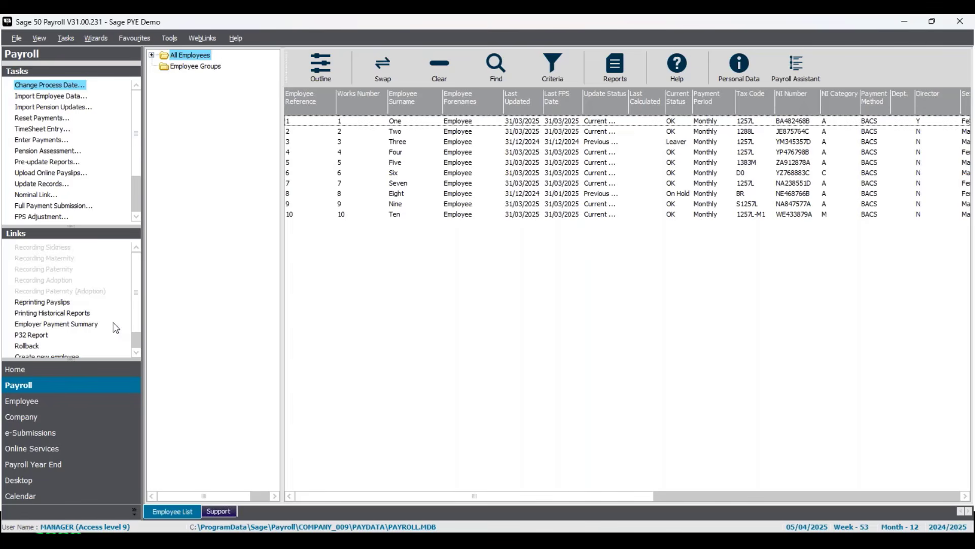
Choose 2024/2025 as the payroll year end tax year with reports date 05/04/2025, resetting employee selections and criteria to include everyone paid.
{"action": "left_click", "coordinate": [70, 467]}
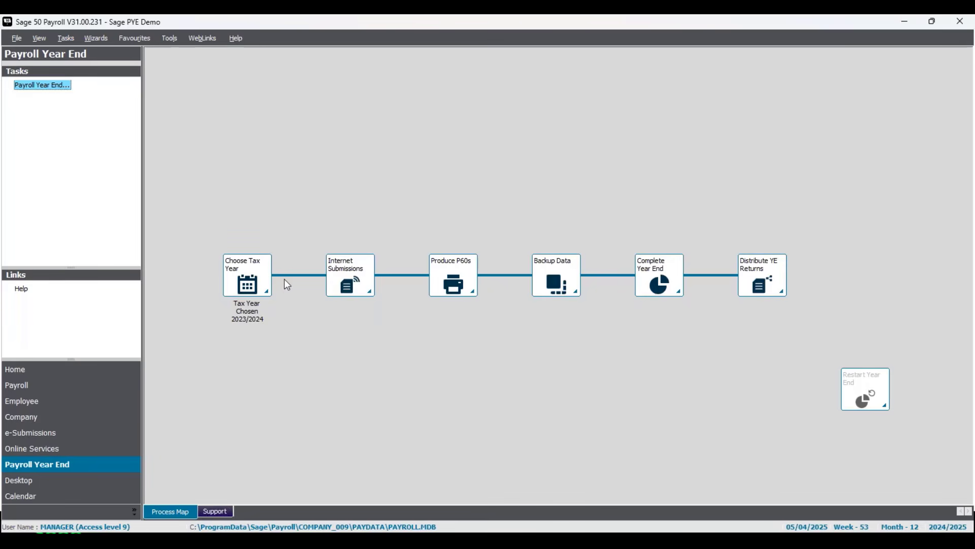
{"action": "left_click", "coordinate": [256, 281]}
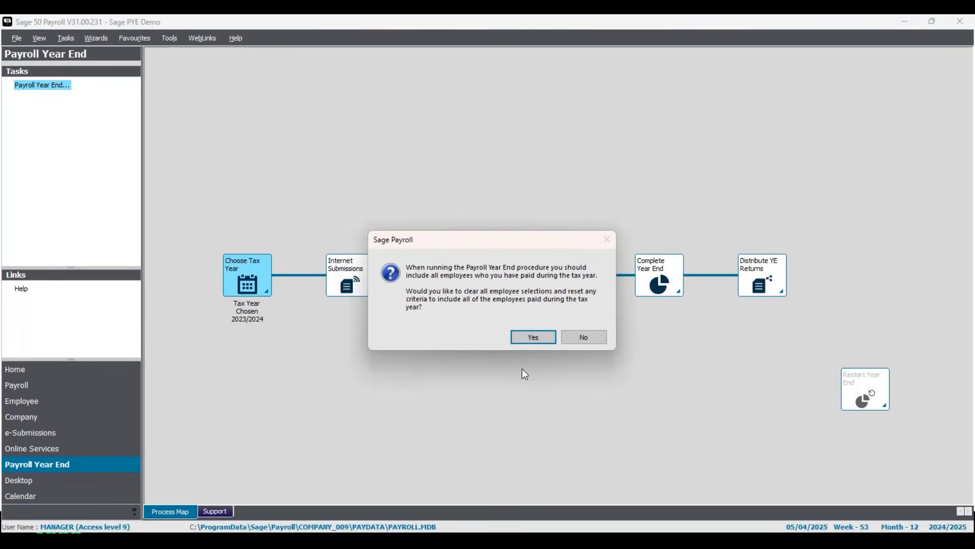
{"action": "left_click", "coordinate": [532, 337]}
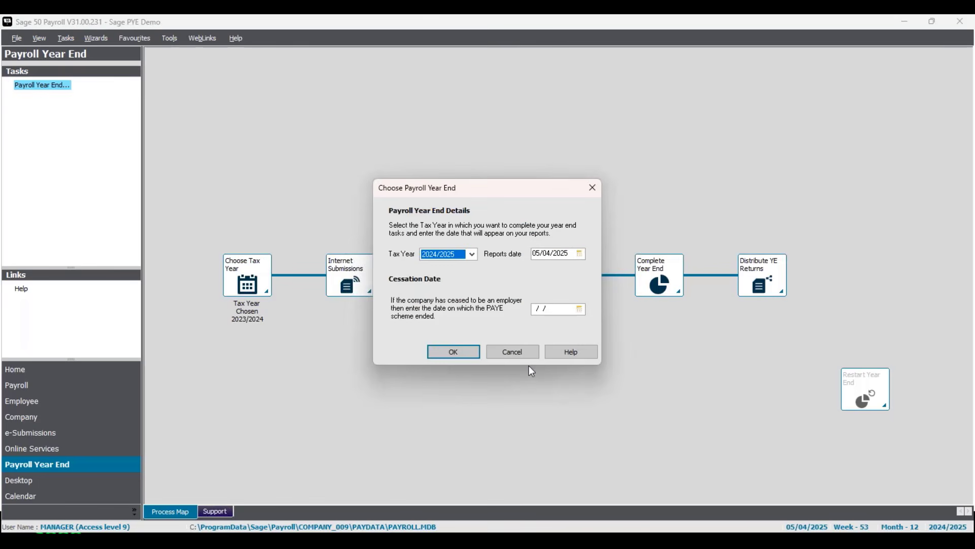
{"action": "left_click", "coordinate": [473, 256]}
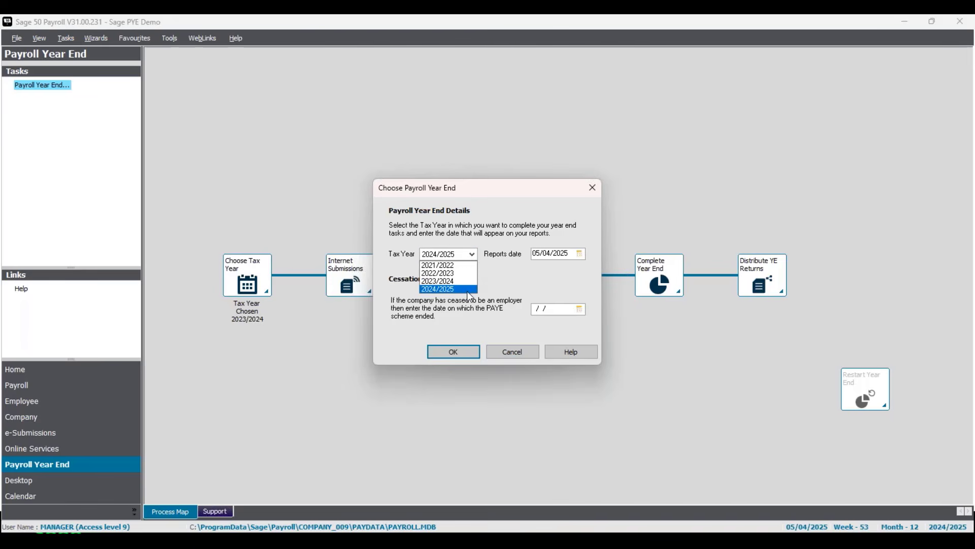
{"action": "left_click", "coordinate": [469, 292]}
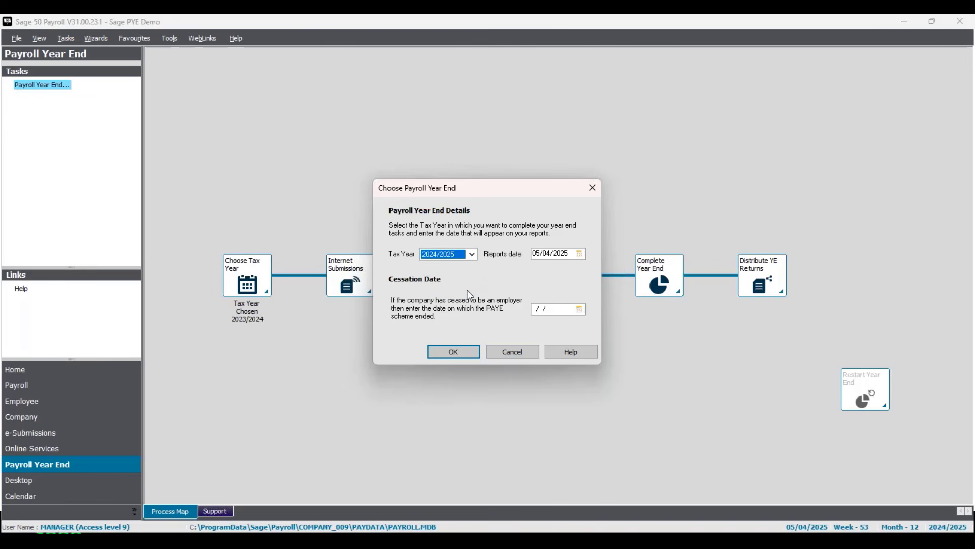
{"action": "left_click", "coordinate": [579, 254]}
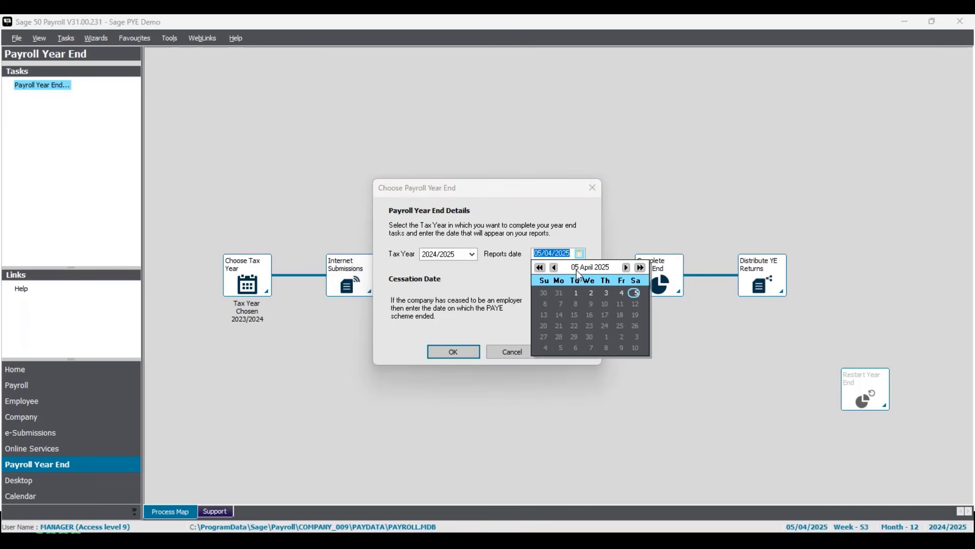
{"action": "left_click", "coordinate": [583, 236]}
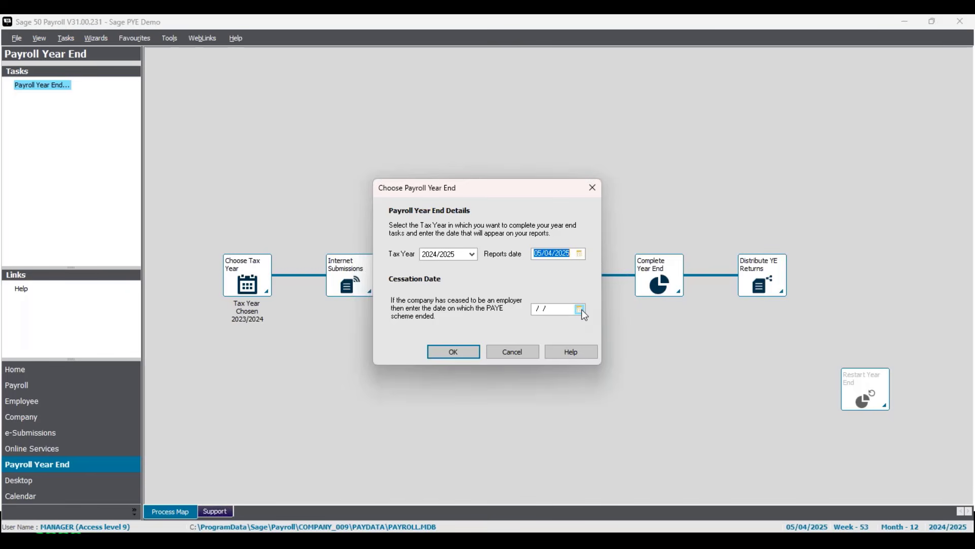
{"action": "left_click", "coordinate": [470, 350]}
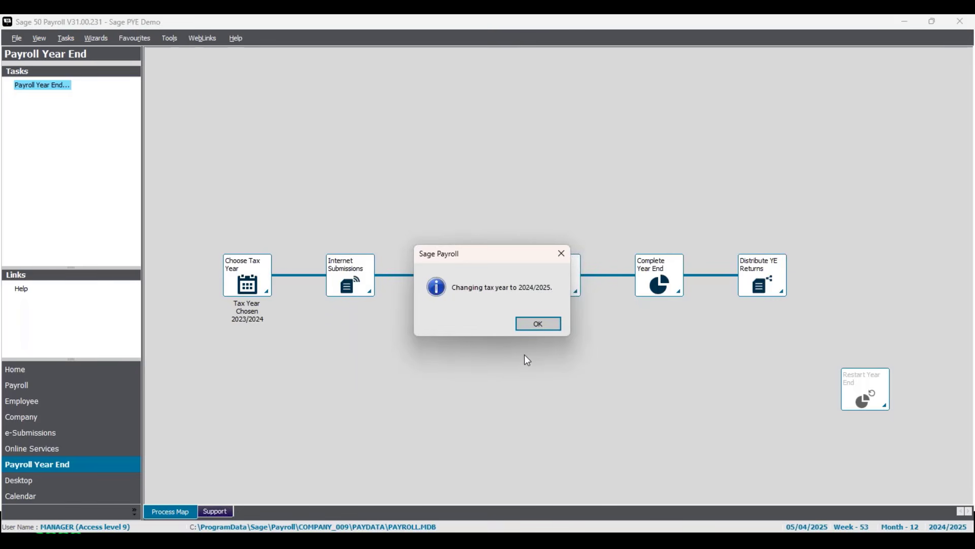
{"action": "left_click", "coordinate": [539, 323]}
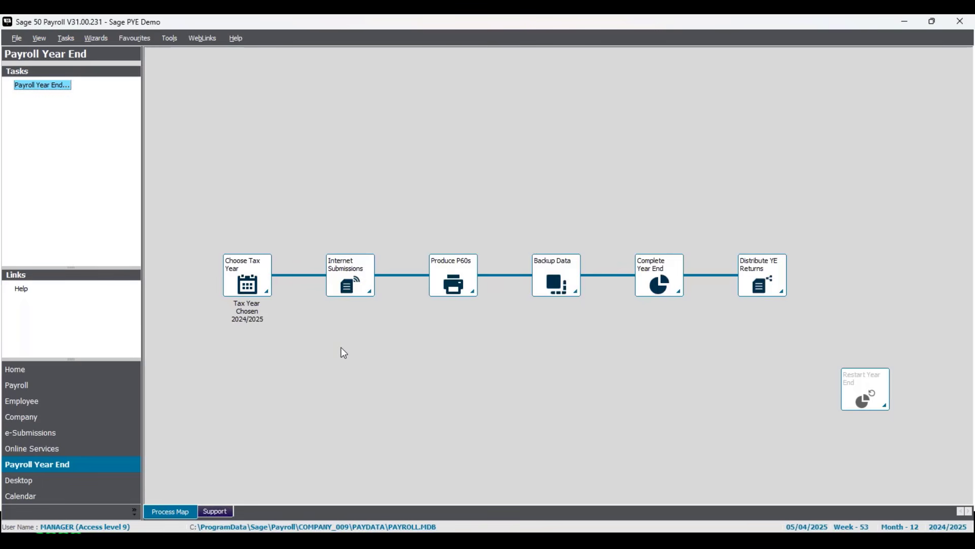
Submit the year-end Employer Payment Summary online, checking that it is marked as the final submission for the year, and close the submission window.
{"action": "left_click", "coordinate": [354, 283]}
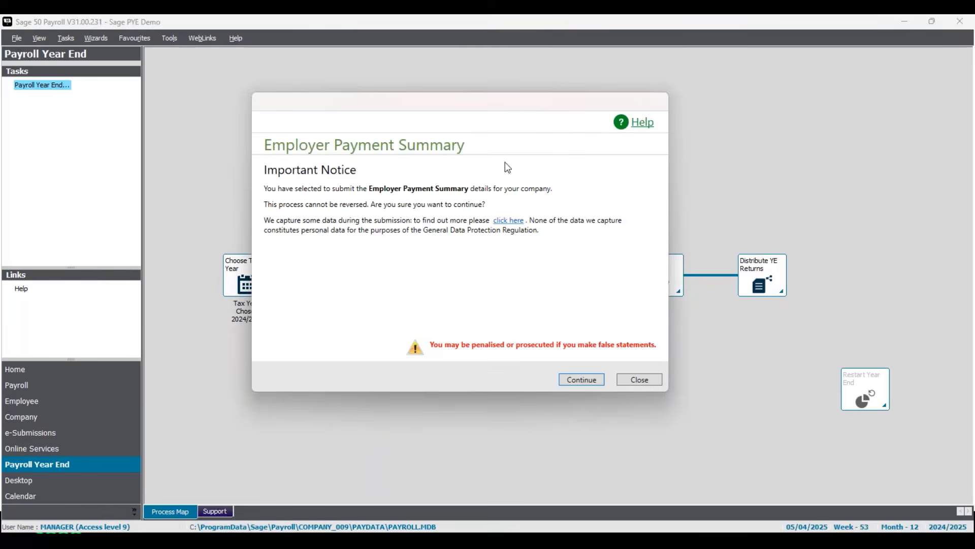
{"action": "left_click_drag", "start_coordinate": [490, 109], "coordinate": [552, 128]}
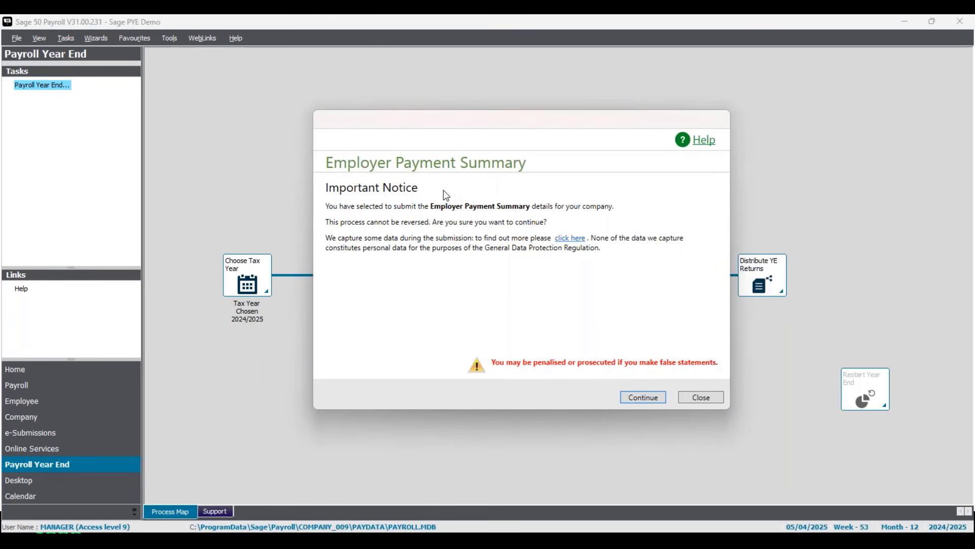
{"action": "left_click", "coordinate": [643, 398]}
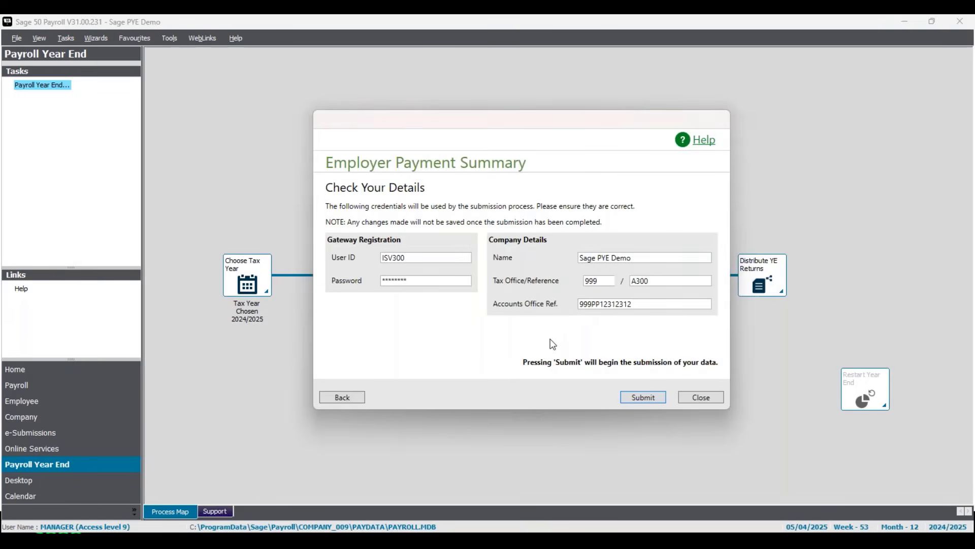
{"action": "left_click", "coordinate": [644, 398]}
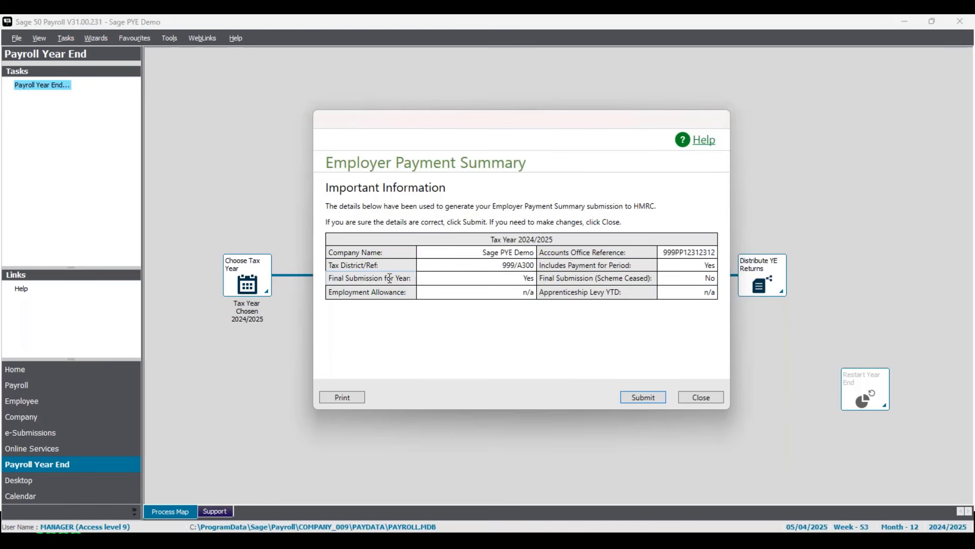
{"action": "double_click", "coordinate": [528, 278]}
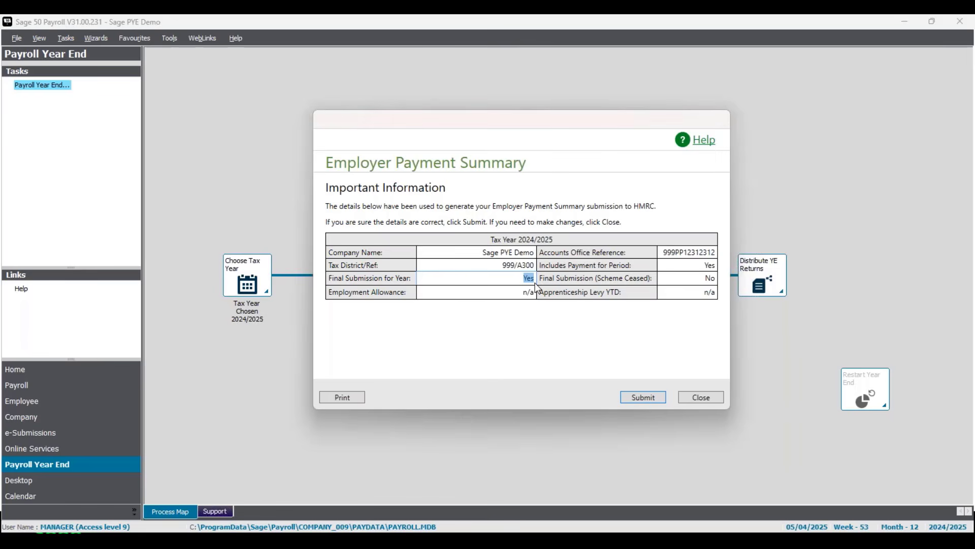
{"action": "left_click", "coordinate": [507, 281]}
{"action": "left_click", "coordinate": [648, 399]}
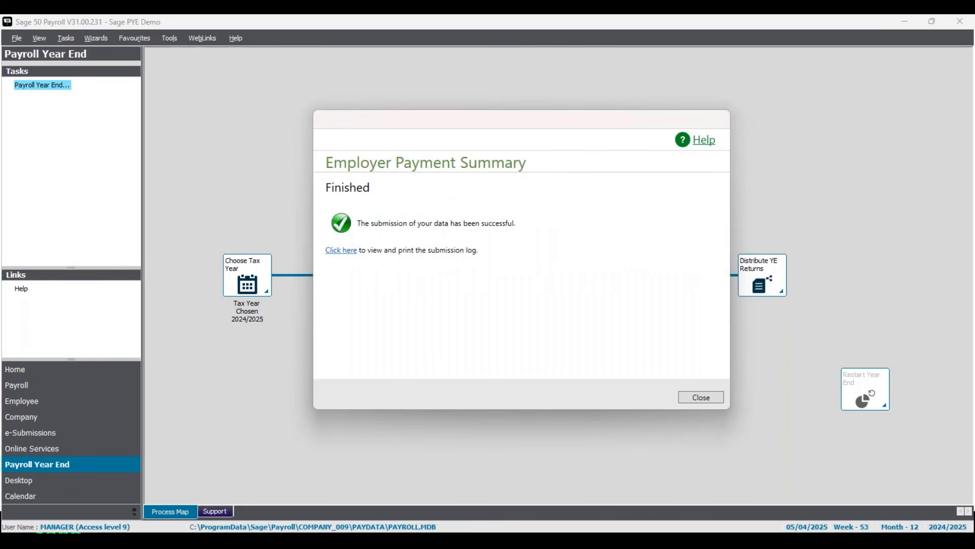
{"action": "left_click_drag", "start_coordinate": [479, 127], "coordinate": [623, 113]}
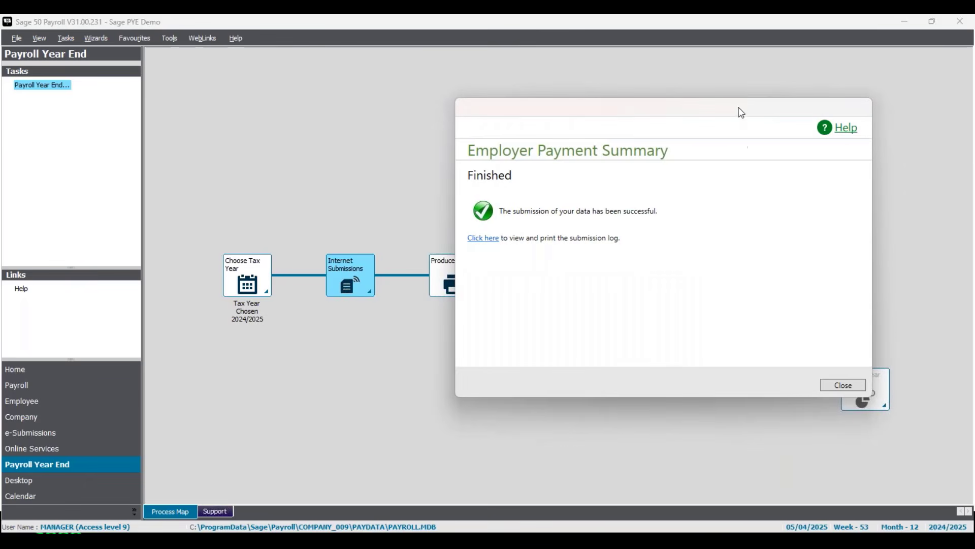
{"action": "left_click_drag", "start_coordinate": [740, 113], "coordinate": [595, 128]}
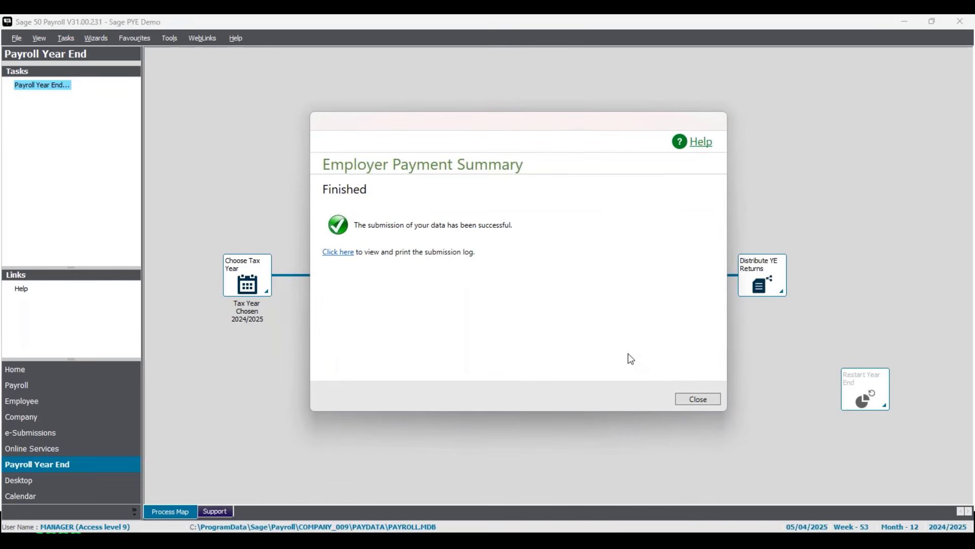
{"action": "left_click", "coordinate": [698, 399]}
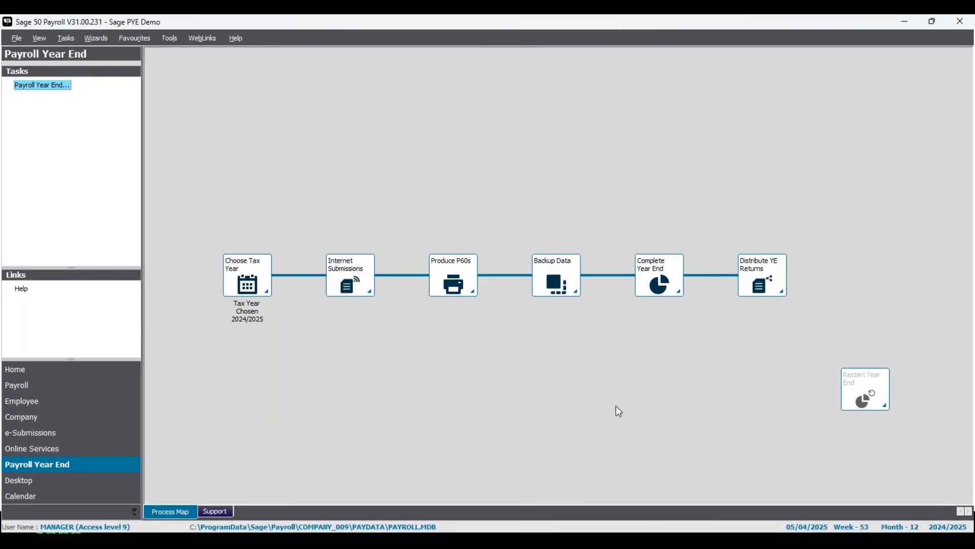
Open the paper or email P60 options in the Produce P60s stage, look at the Email option and set the output to Print.
{"action": "left_click", "coordinate": [458, 278]}
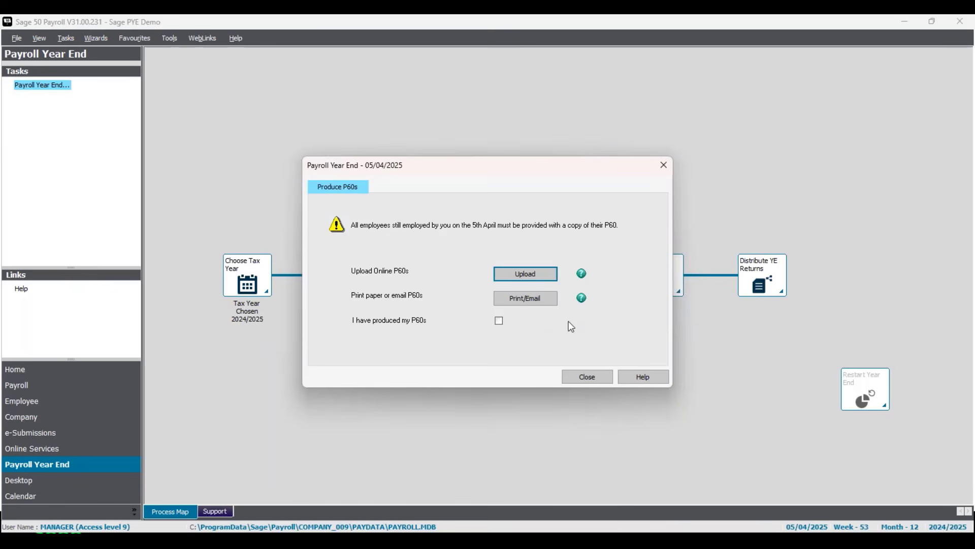
{"action": "left_click", "coordinate": [524, 297]}
{"action": "left_click", "coordinate": [622, 251]}
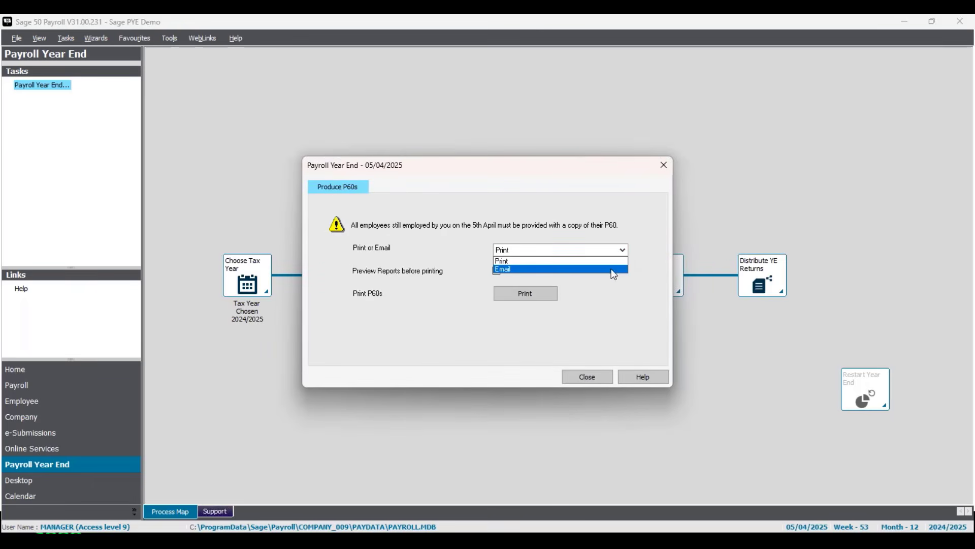
{"action": "left_click", "coordinate": [613, 270]}
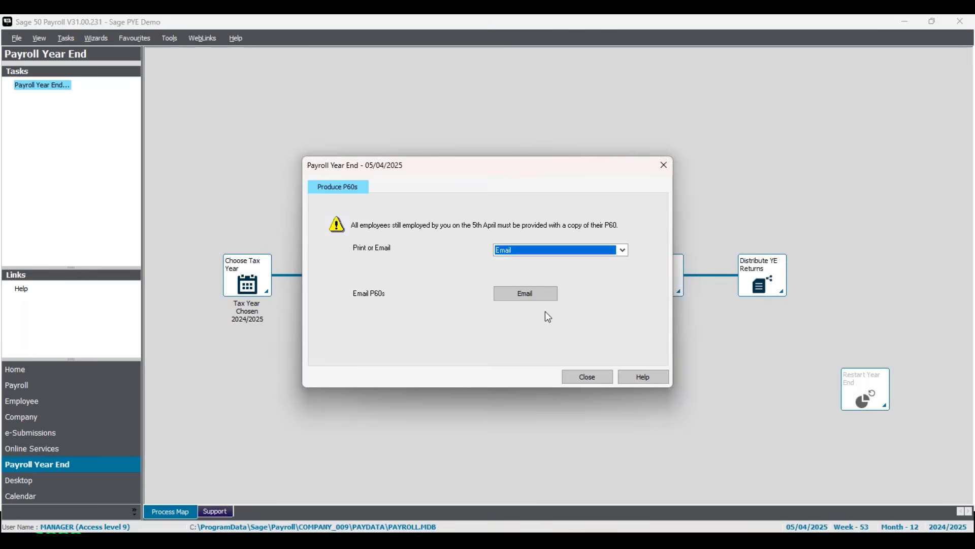
{"action": "left_click", "coordinate": [622, 249]}
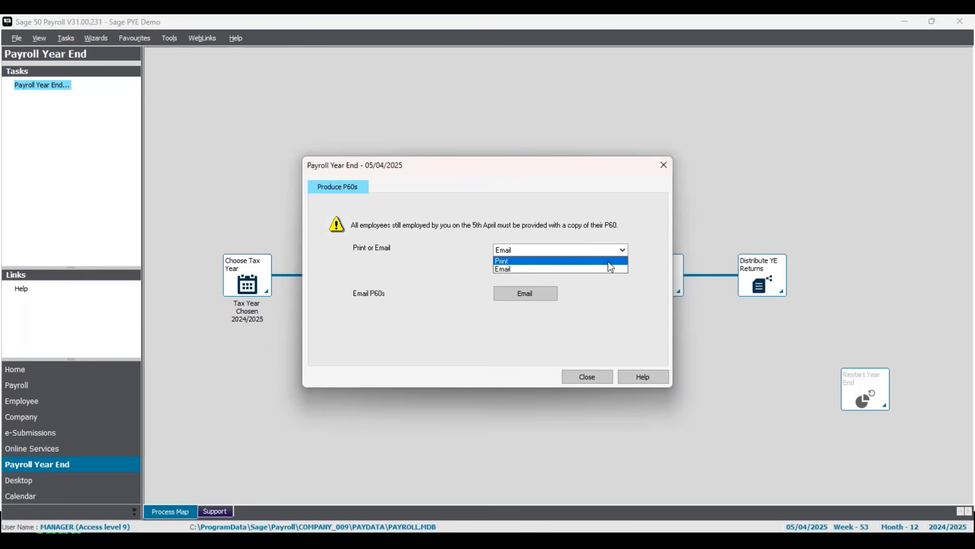
{"action": "left_click", "coordinate": [608, 261]}
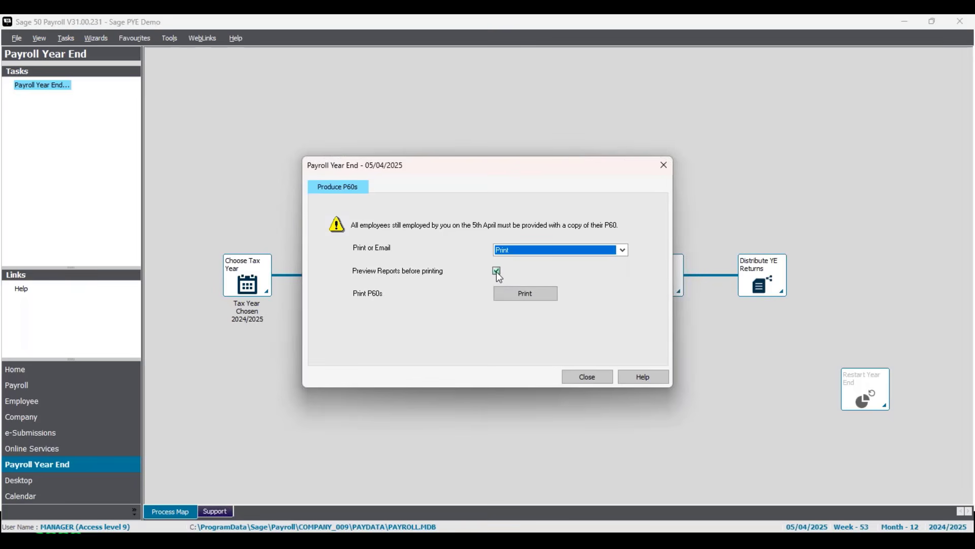
Preview the printed P60s, including employees set to receive them by email or Online Services, and return to the main Produce P60s options.
{"action": "left_click", "coordinate": [527, 294]}
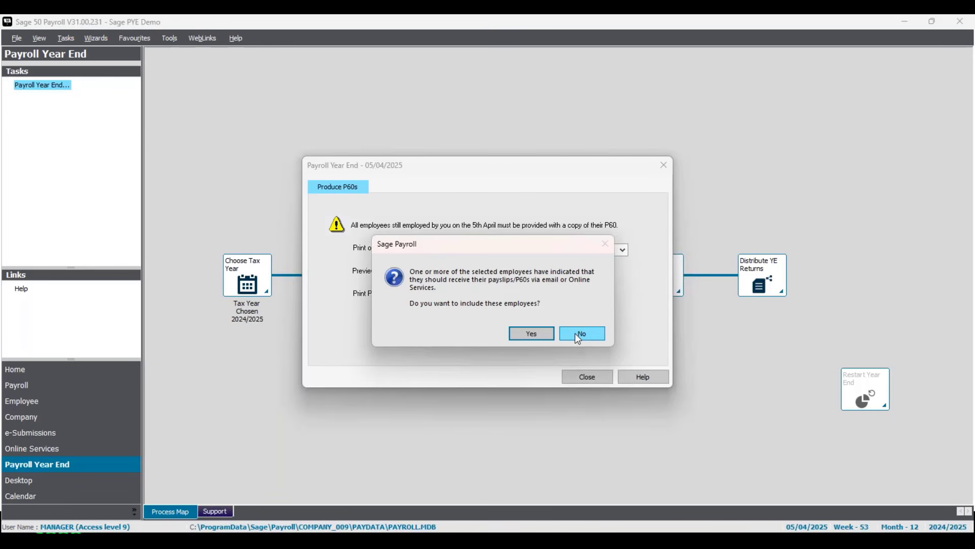
{"action": "left_click", "coordinate": [540, 338]}
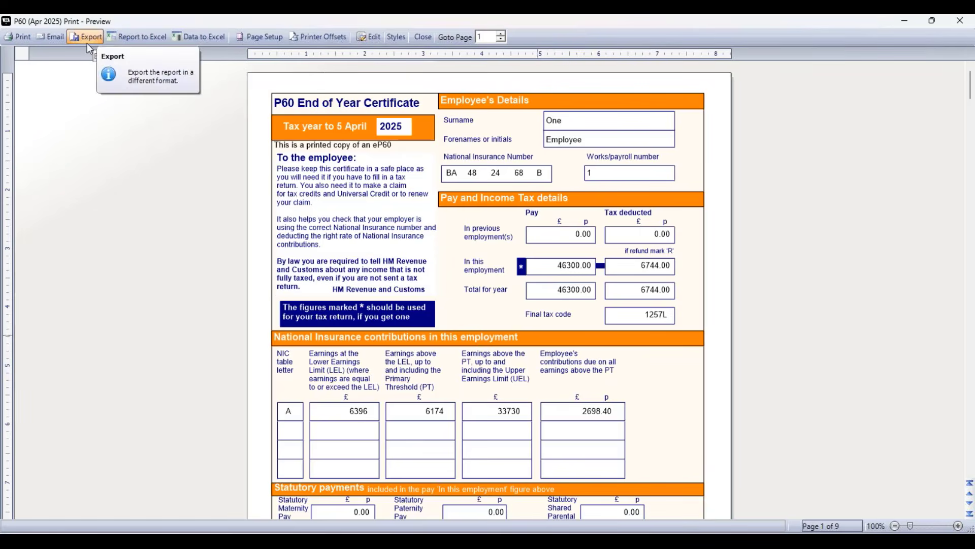
{"action": "left_click_drag", "start_coordinate": [970, 86], "coordinate": [826, 174]}
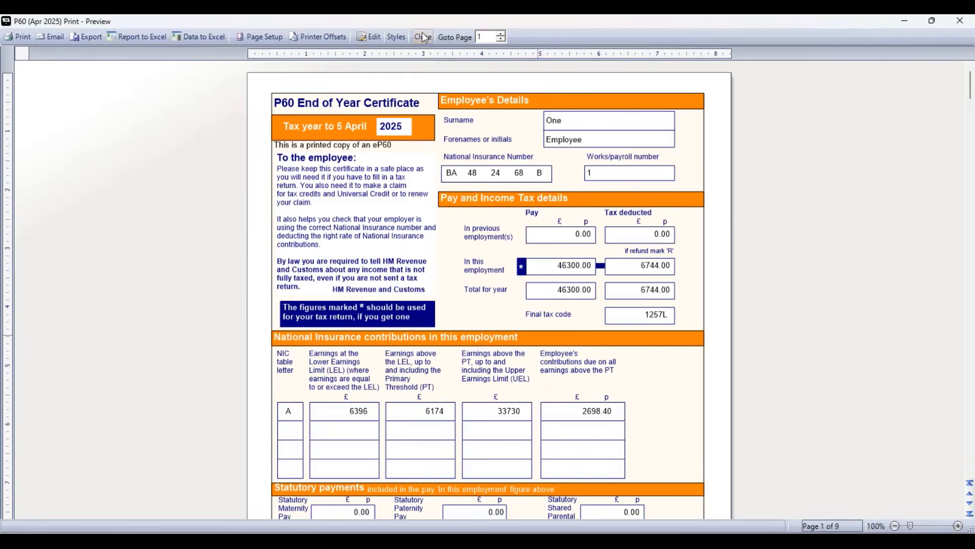
{"action": "left_click", "coordinate": [423, 37]}
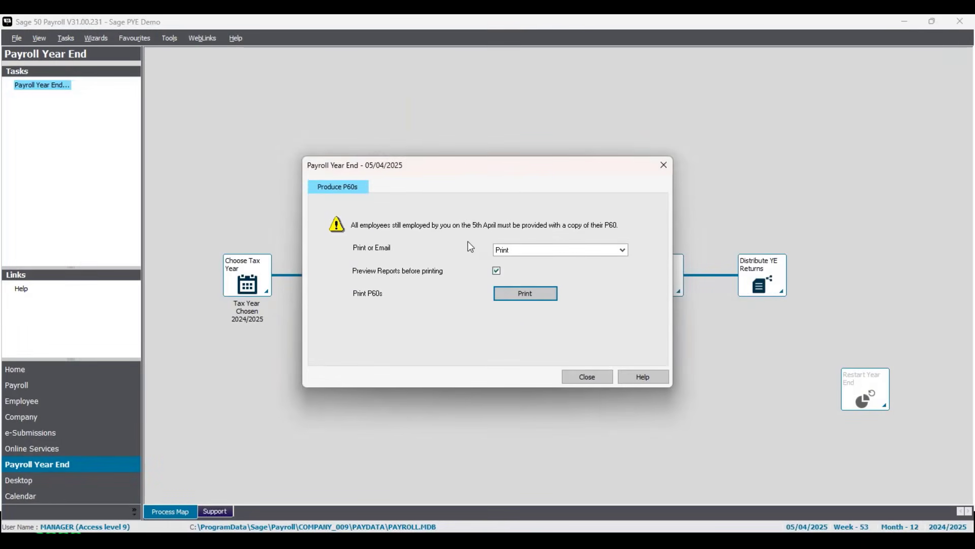
{"action": "left_click", "coordinate": [589, 372]}
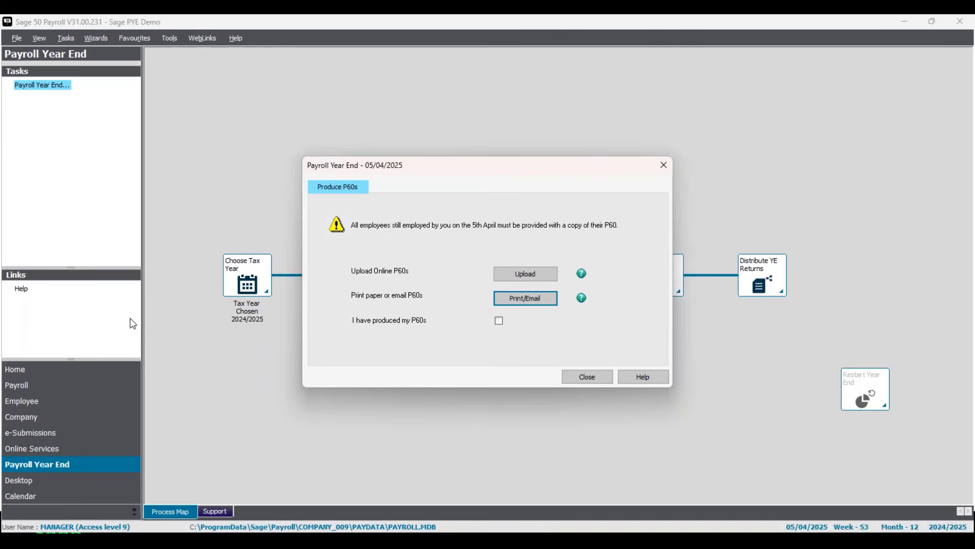
Upload the P60s for all five listed employees to Online Services.
{"action": "left_click", "coordinate": [531, 281]}
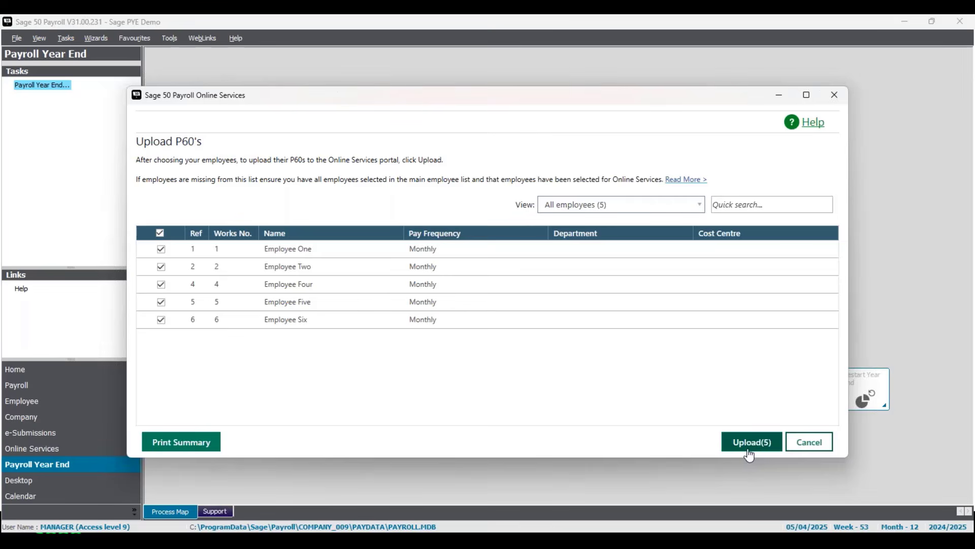
{"action": "left_click_drag", "start_coordinate": [571, 102], "coordinate": [582, 141]}
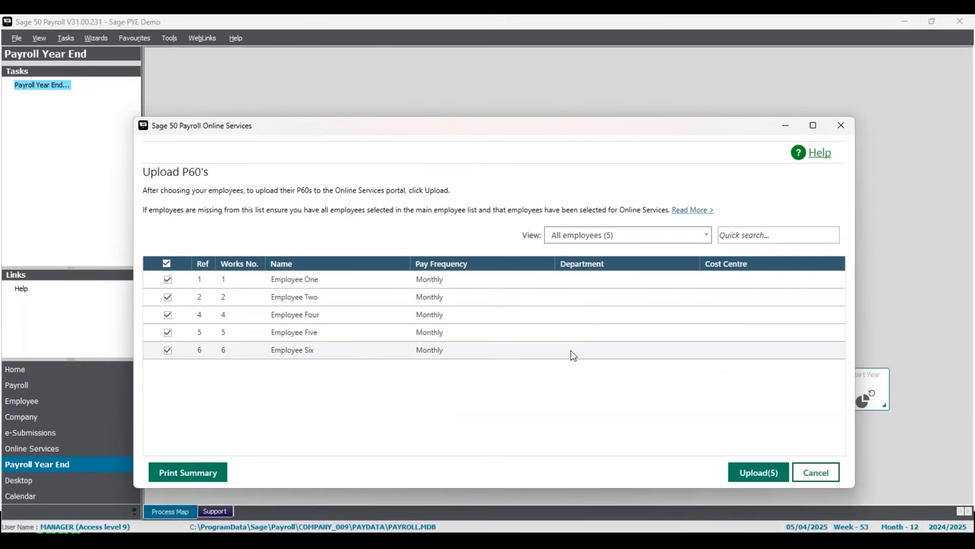
{"action": "left_click", "coordinate": [760, 473]}
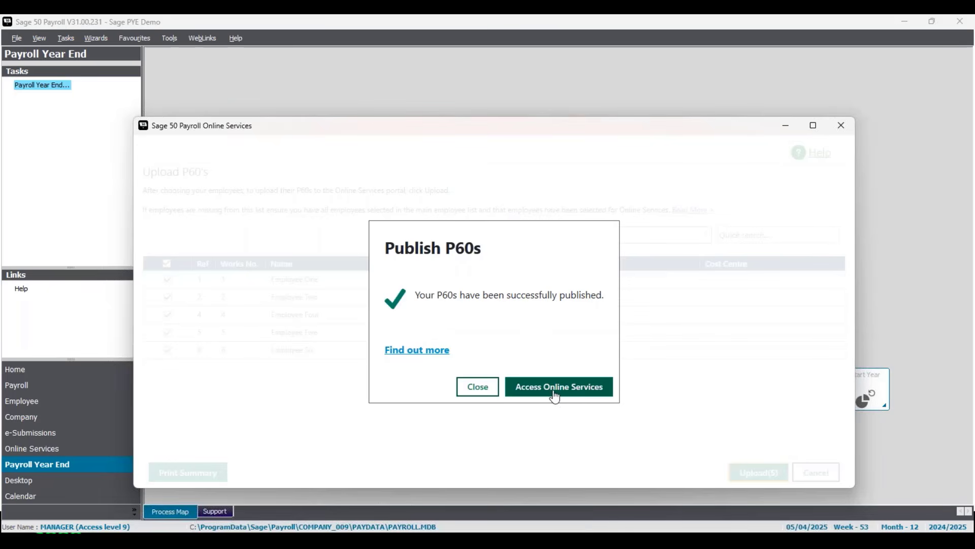
Switch to Sage HR in the browser and look at the company's published P60s in the payslips area.
{"action": "left_click", "coordinate": [493, 532]}
{"action": "left_click", "coordinate": [559, 495]}
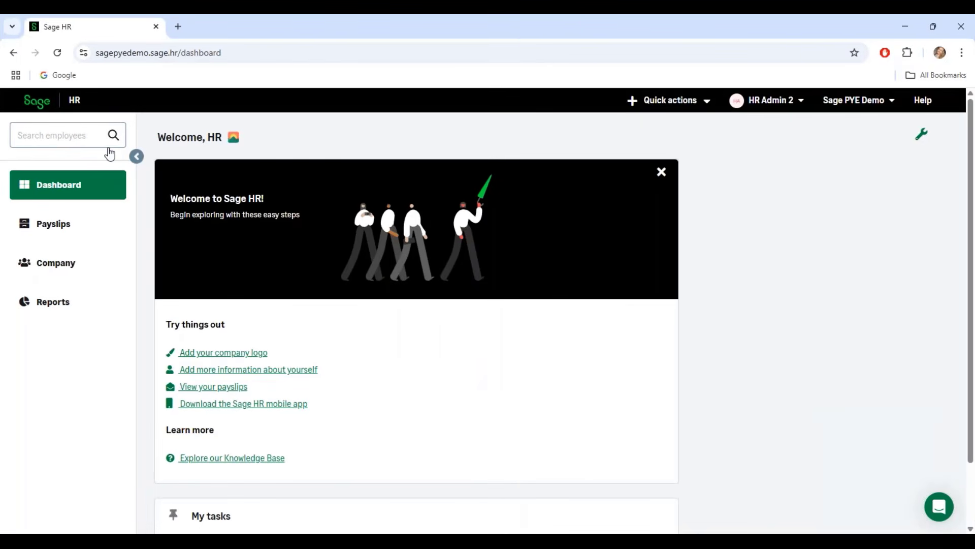
{"action": "left_click", "coordinate": [91, 189]}
{"action": "left_click", "coordinate": [86, 224]}
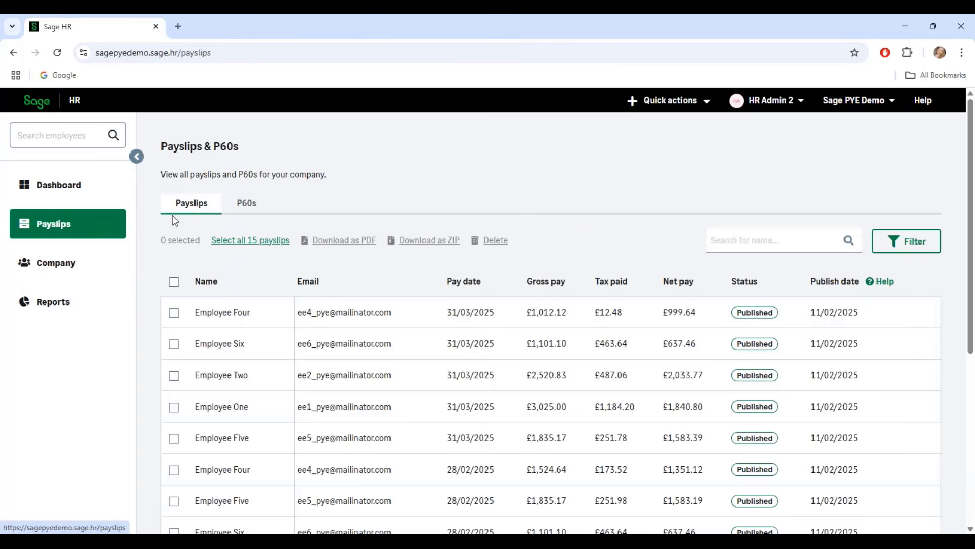
{"action": "left_click", "coordinate": [247, 206]}
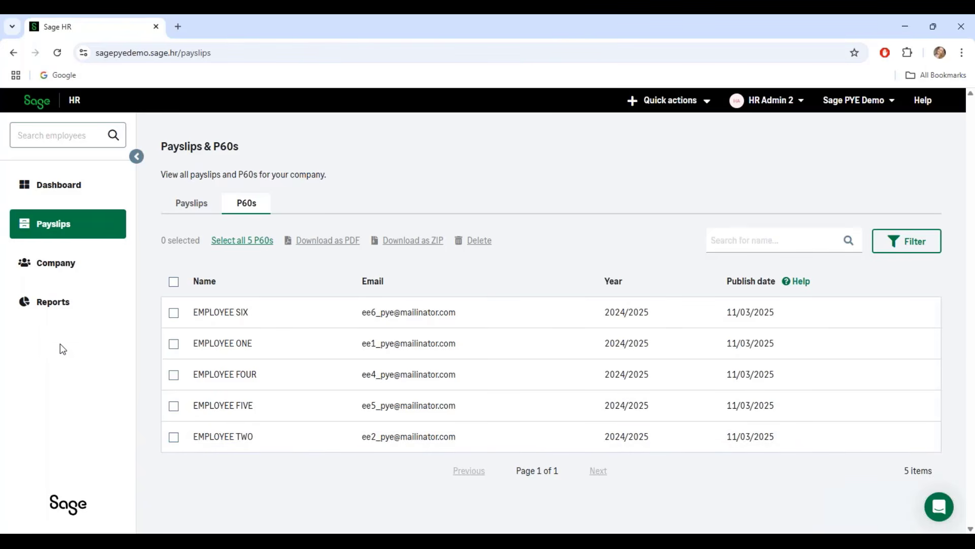
View the 2024/2025 P60 of the first employee in the company directory and select it for downloading.
{"action": "left_click", "coordinate": [74, 270]}
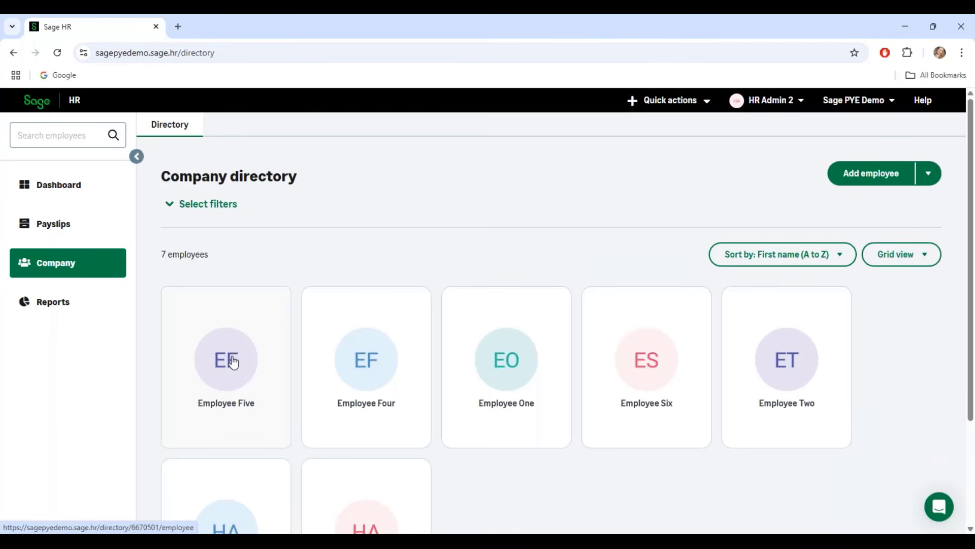
{"action": "left_click", "coordinate": [178, 388]}
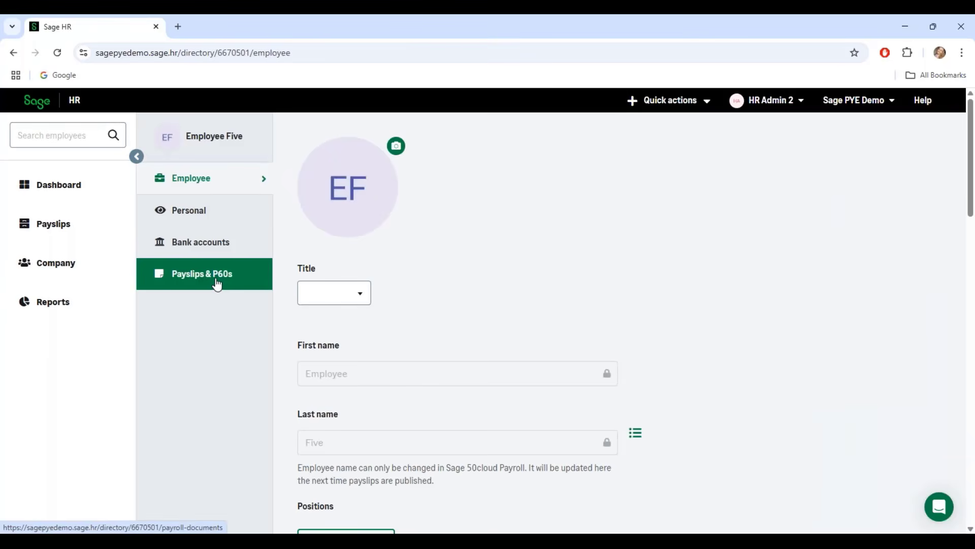
{"action": "left_click", "coordinate": [217, 284]}
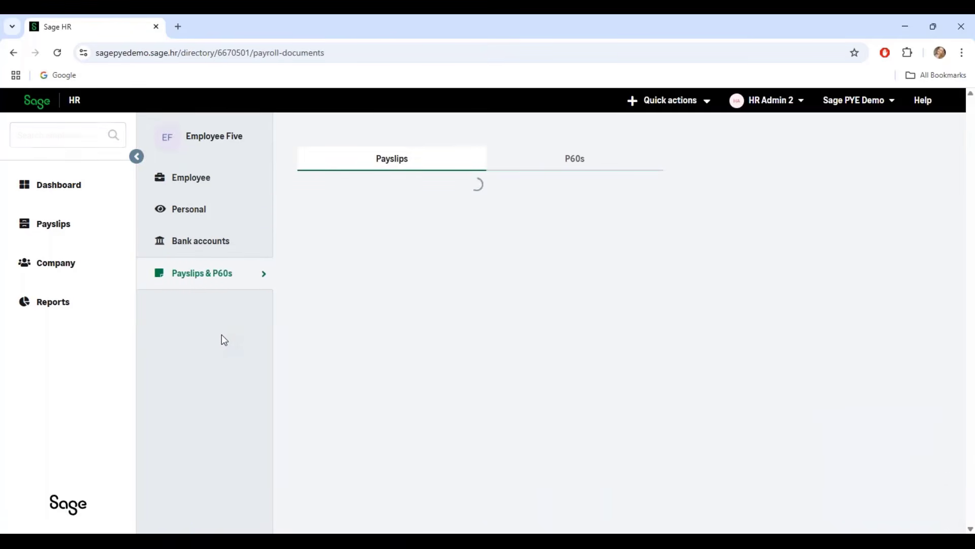
{"action": "left_click", "coordinate": [576, 171]}
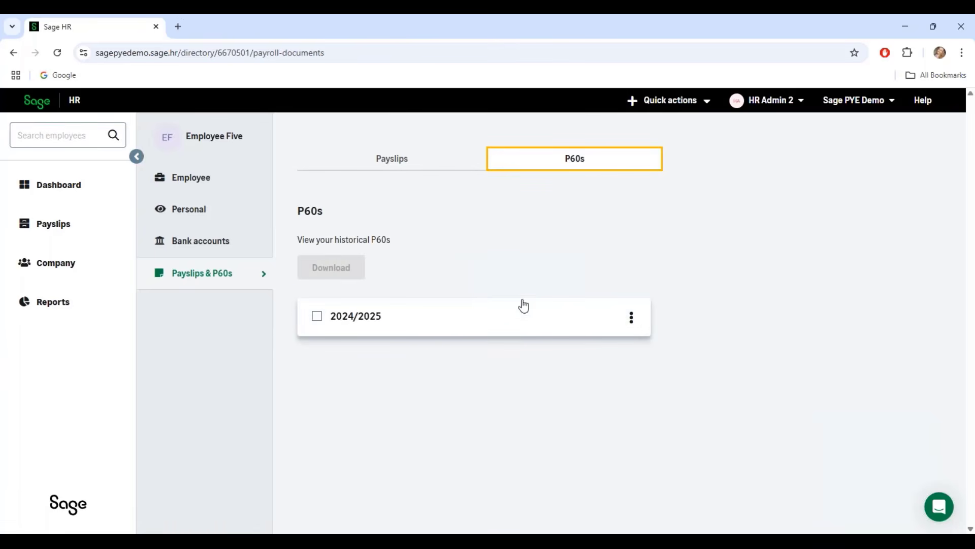
{"action": "left_click", "coordinate": [631, 317]}
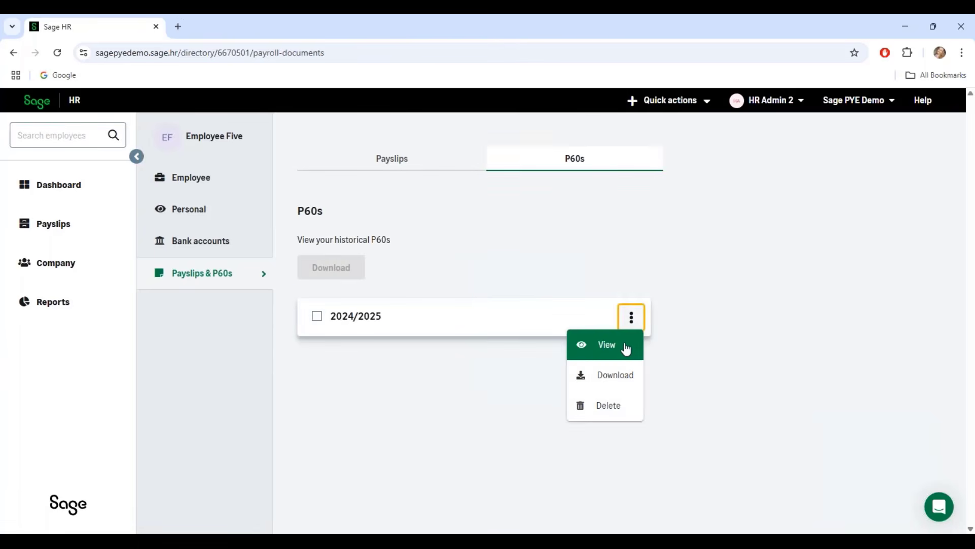
{"action": "left_click", "coordinate": [628, 350]}
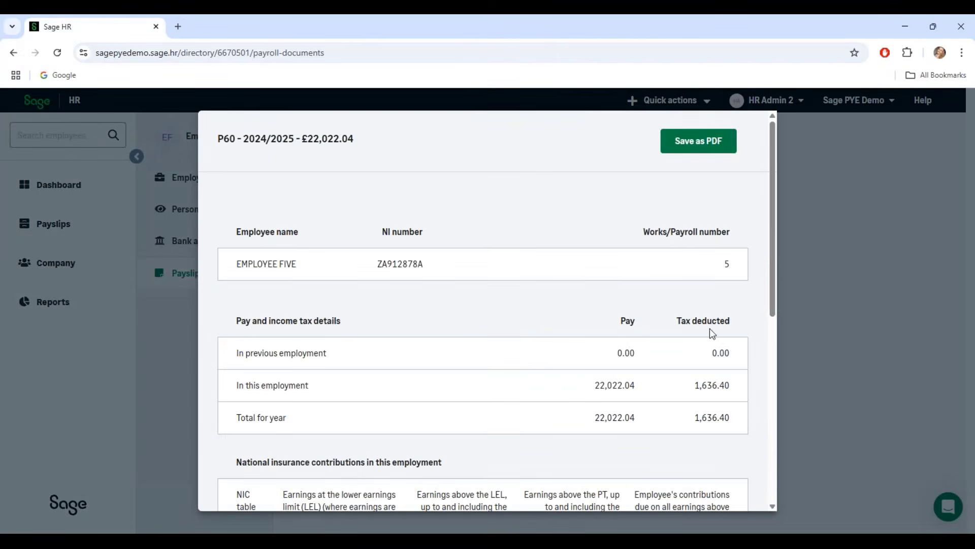
{"action": "scroll", "coordinate": [768, 273], "scroll_direction": "down", "scroll_amount": 1}
{"action": "left_click_drag", "start_coordinate": [767, 269], "coordinate": [774, 222]}
{"action": "left_click", "coordinate": [818, 256]}
{"action": "left_click", "coordinate": [317, 315]}
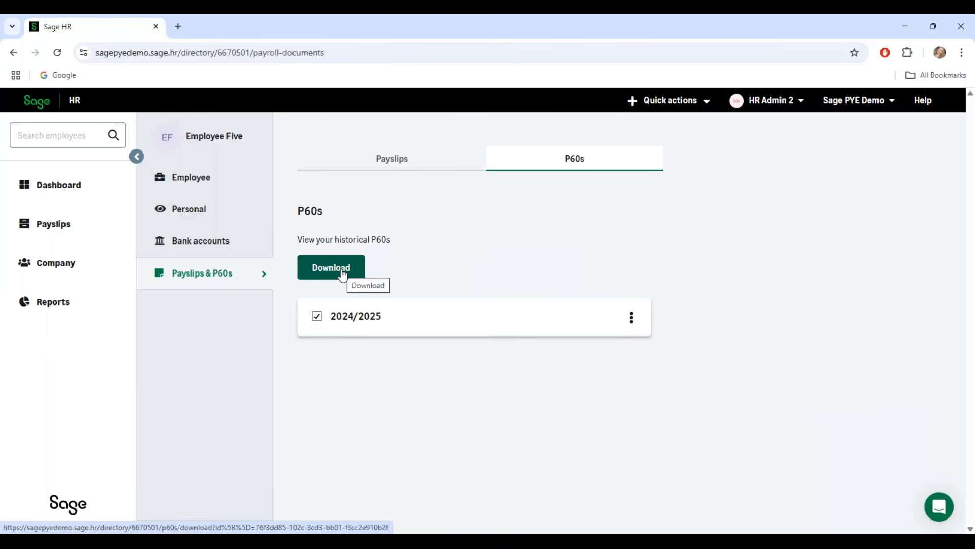
Return to Sage 50 Payroll, close the P60 publishing confirmation and finish the Produce P60s stage with the P60s marked as produced.
{"action": "left_click", "coordinate": [905, 26]}
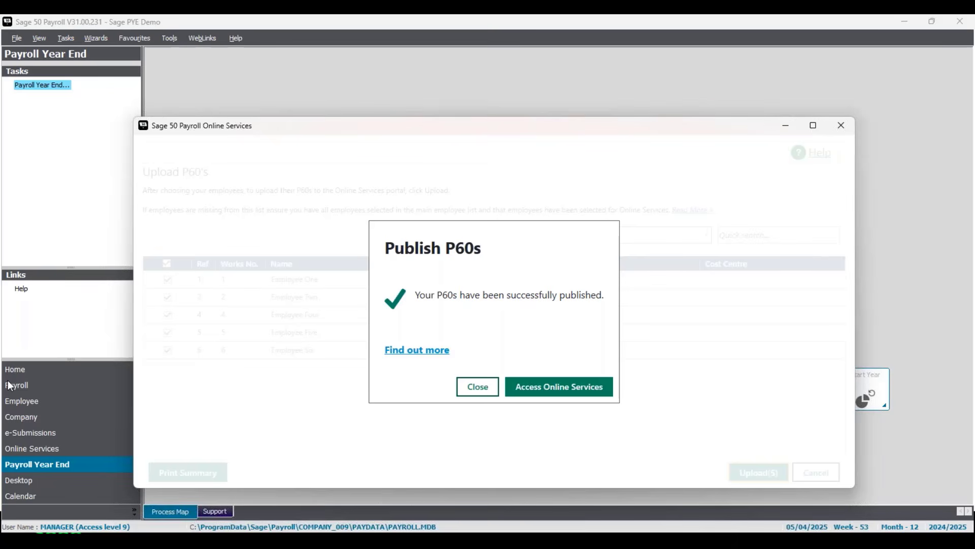
{"action": "left_click", "coordinate": [478, 387]}
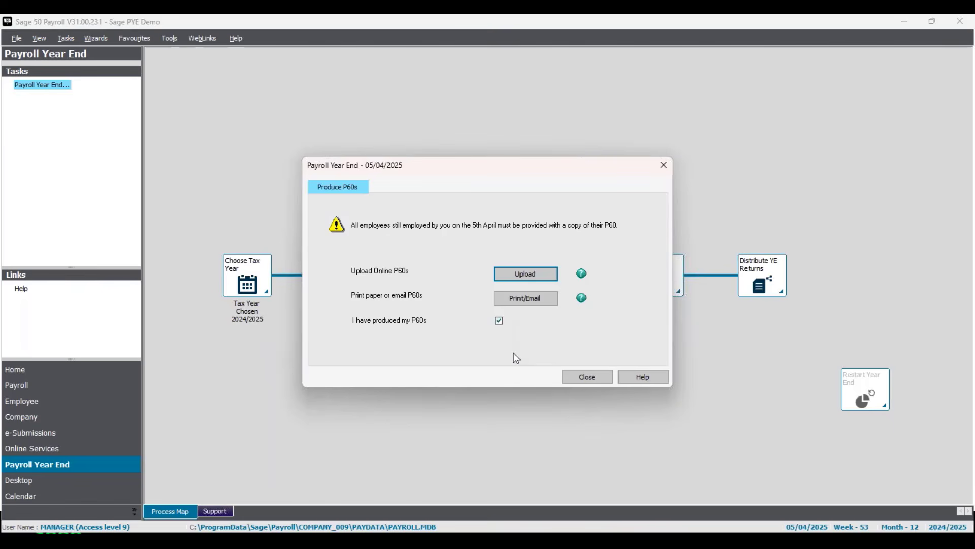
{"action": "left_click", "coordinate": [594, 378]}
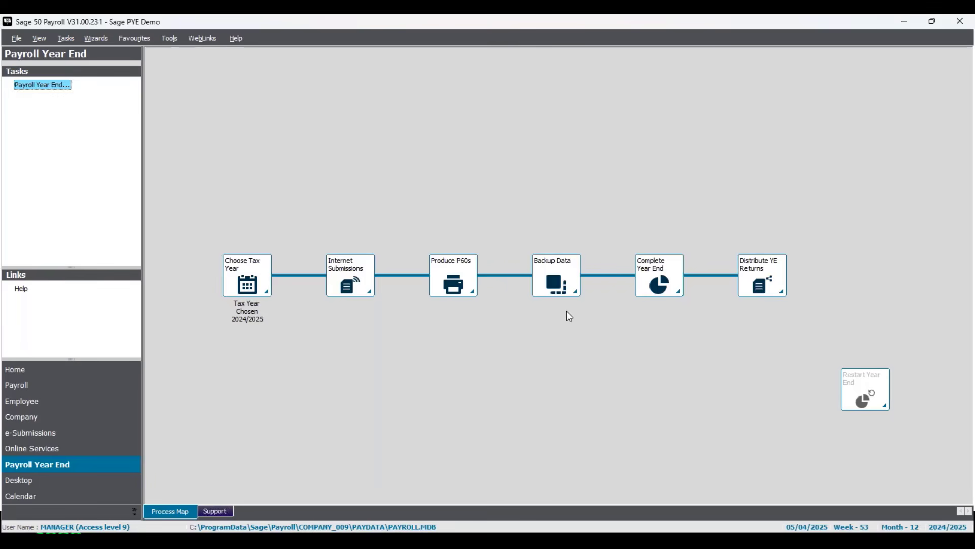
Back up the payroll data with the preselected file types to the Downloads folder as PYEprocess2425SagePay.Sage PYE Demo.5324.
{"action": "left_click", "coordinate": [556, 278]}
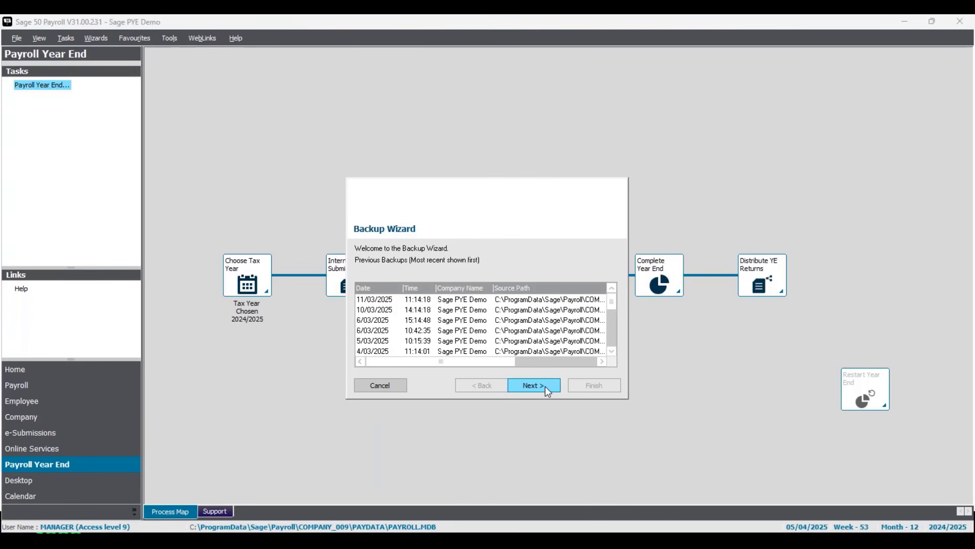
{"action": "left_click", "coordinate": [545, 386]}
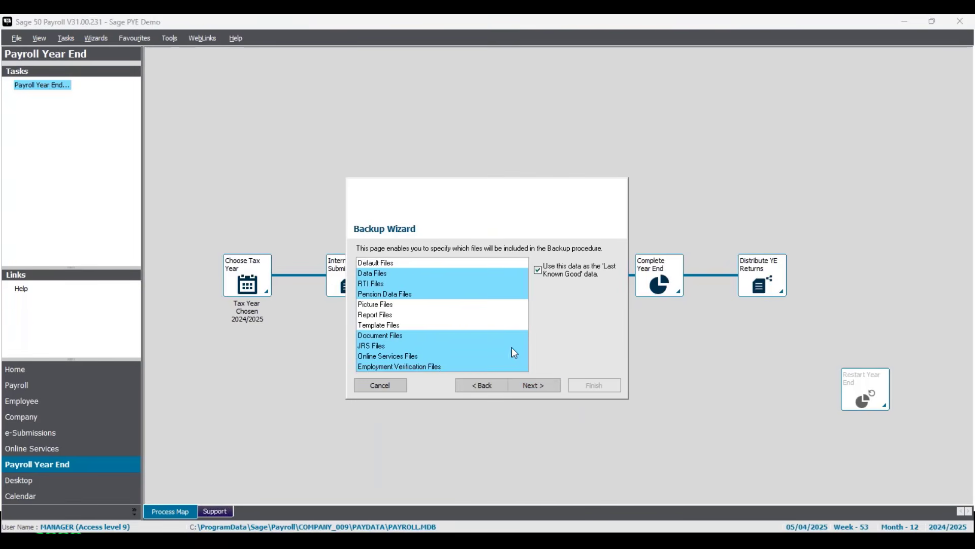
{"action": "left_click", "coordinate": [542, 389]}
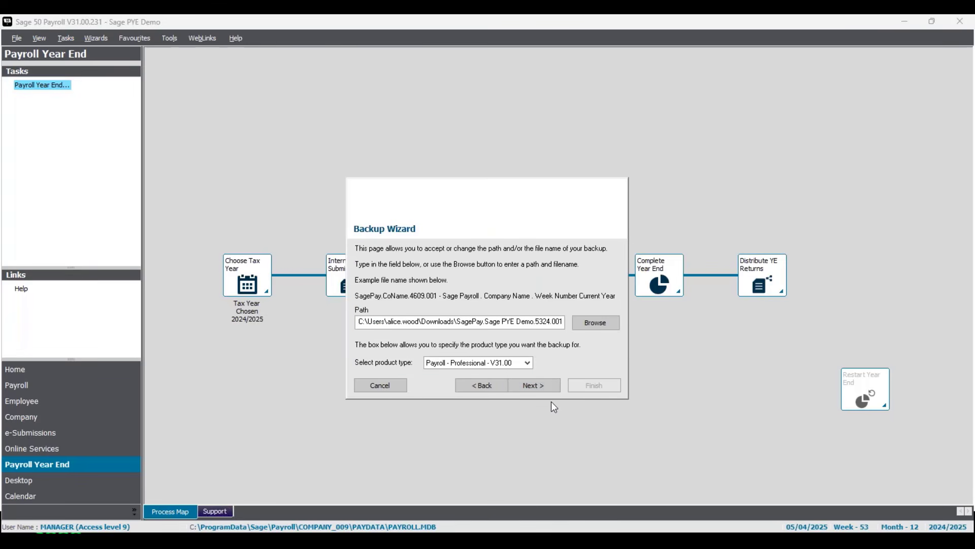
{"action": "left_click", "coordinate": [593, 325]}
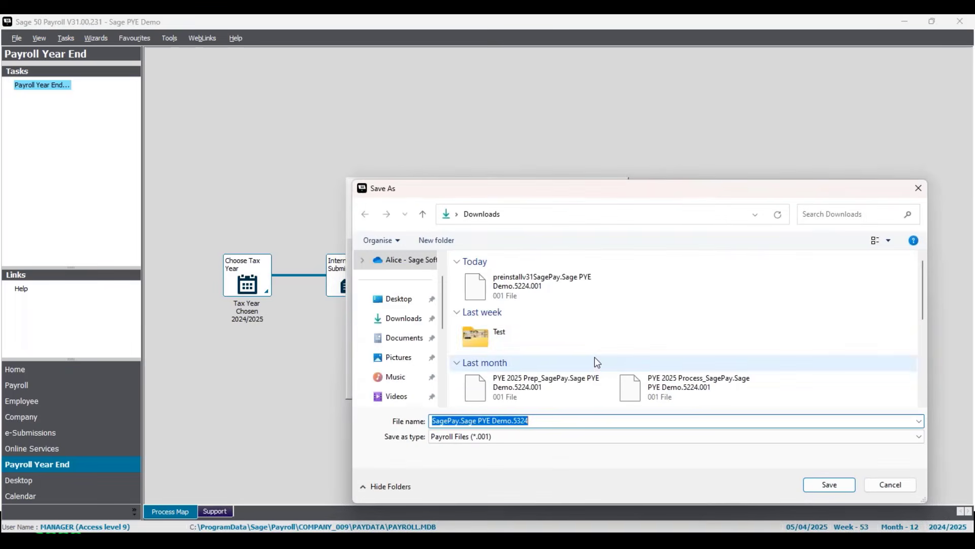
{"action": "left_click", "coordinate": [433, 422]}
{"action": "type", "text": "PYEprocess"}
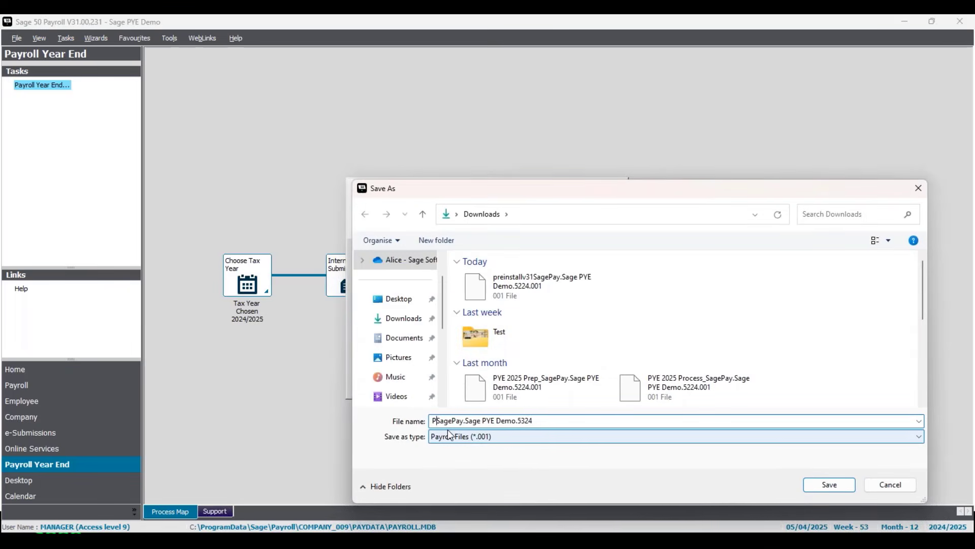
{"action": "type", "text": "2425"}
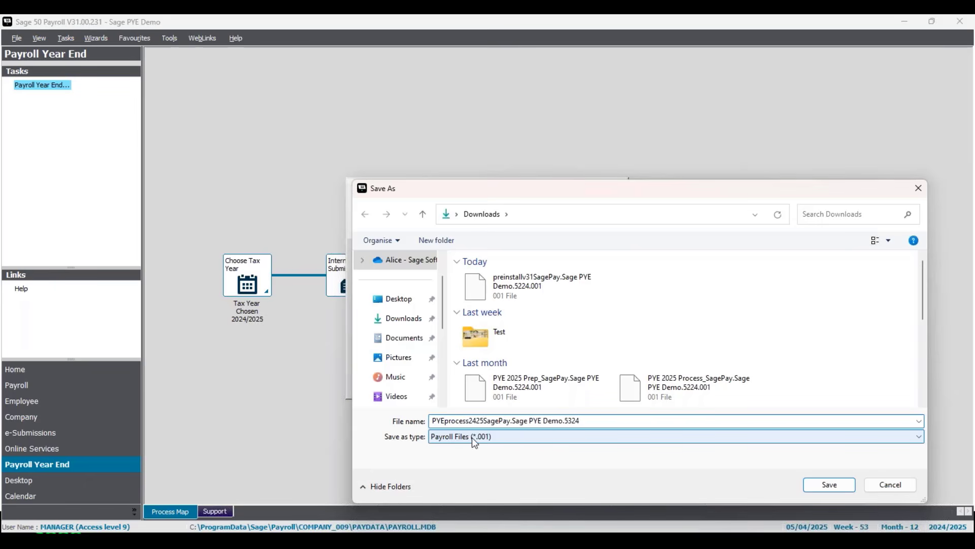
{"action": "left_click", "coordinate": [834, 482]}
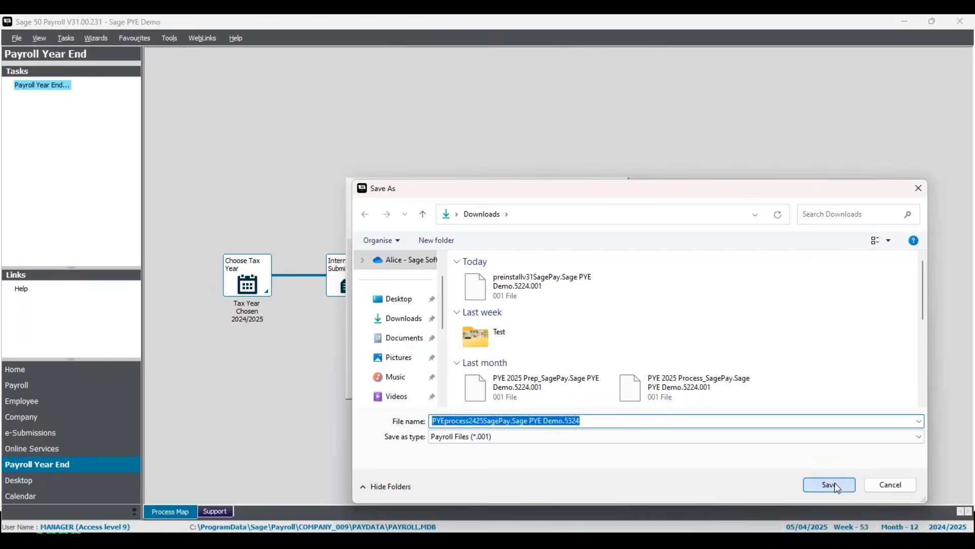
{"action": "left_click", "coordinate": [538, 388]}
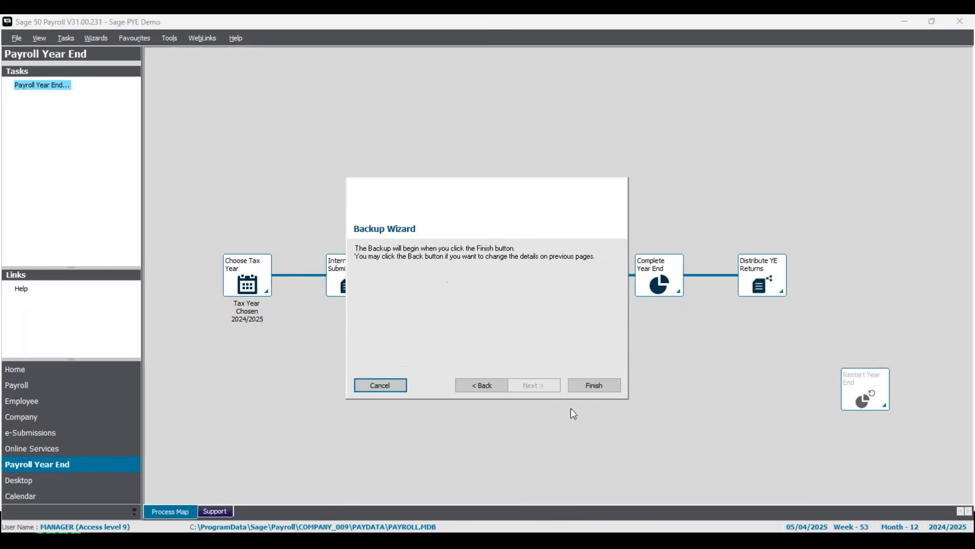
{"action": "left_click", "coordinate": [596, 386]}
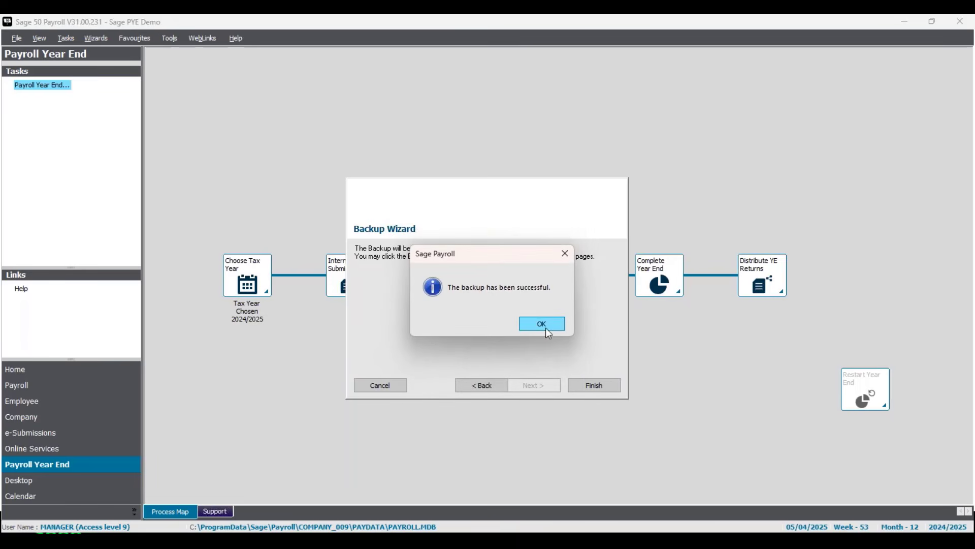
{"action": "left_click", "coordinate": [545, 327]}
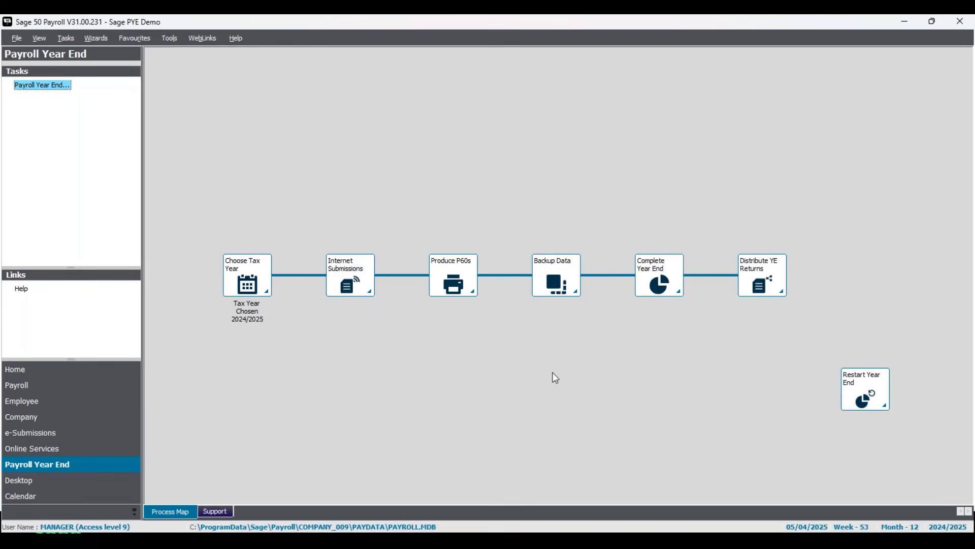
Complete the tax year end without updating employees' mileage records, and read and close the Distribute YE Returns information.
{"action": "left_click", "coordinate": [661, 279]}
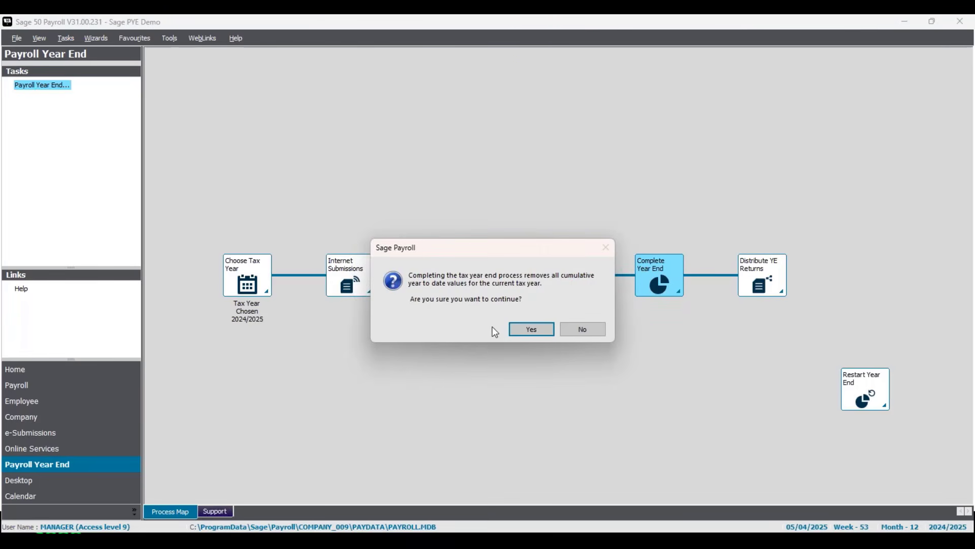
{"action": "left_click", "coordinate": [546, 332]}
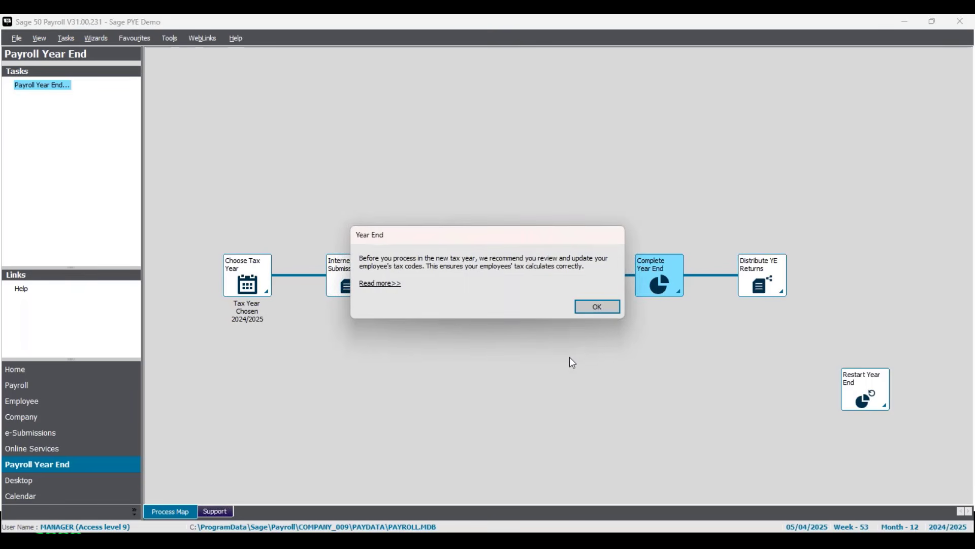
{"action": "left_click", "coordinate": [598, 308]}
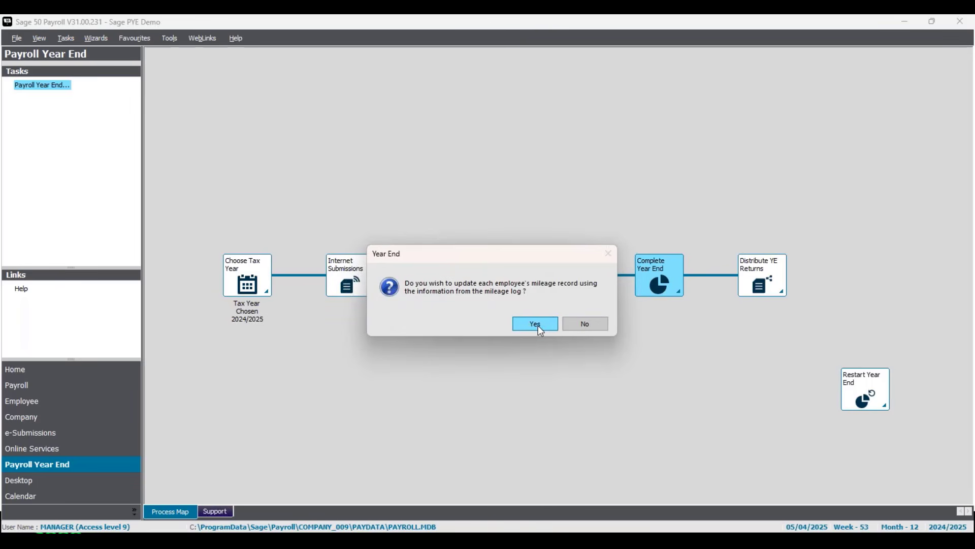
{"action": "left_click", "coordinate": [584, 324]}
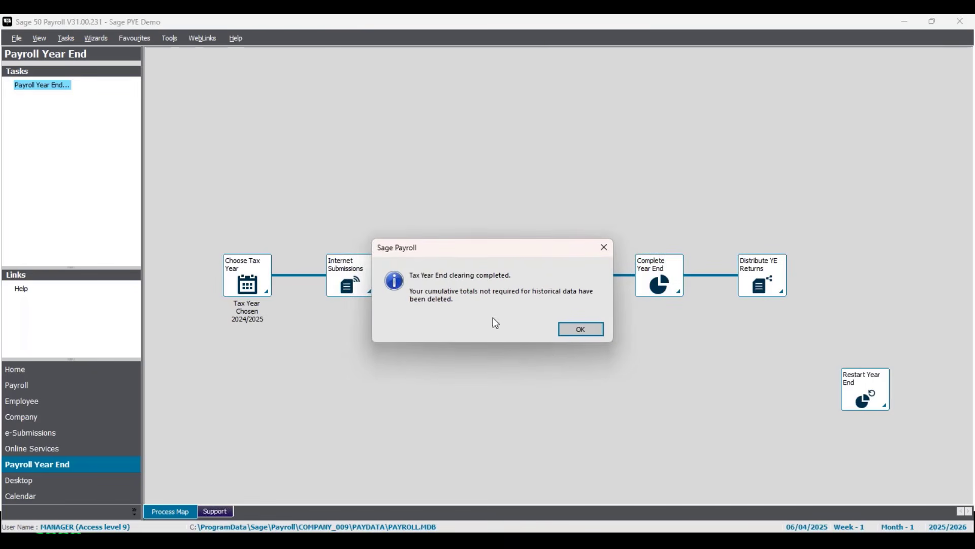
{"action": "left_click", "coordinate": [586, 336]}
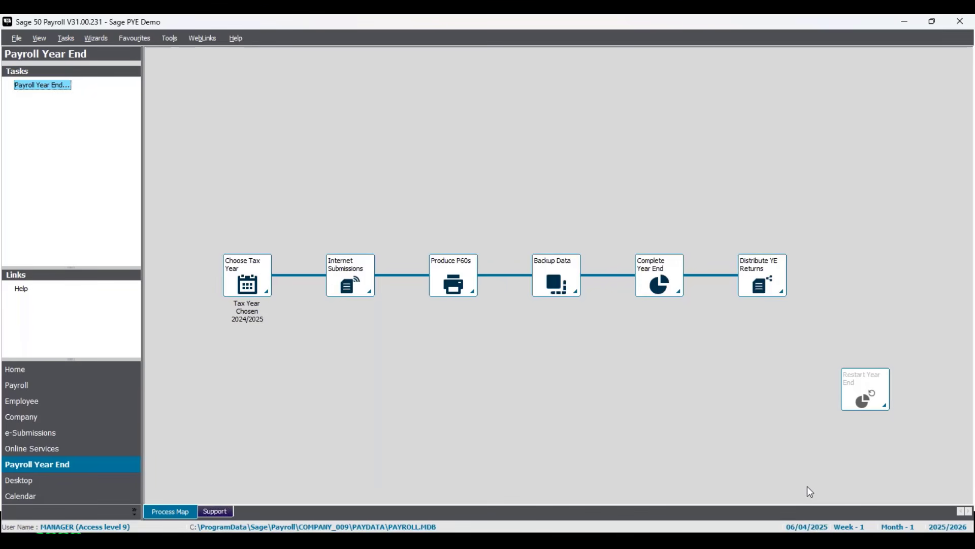
{"action": "left_click", "coordinate": [761, 276]}
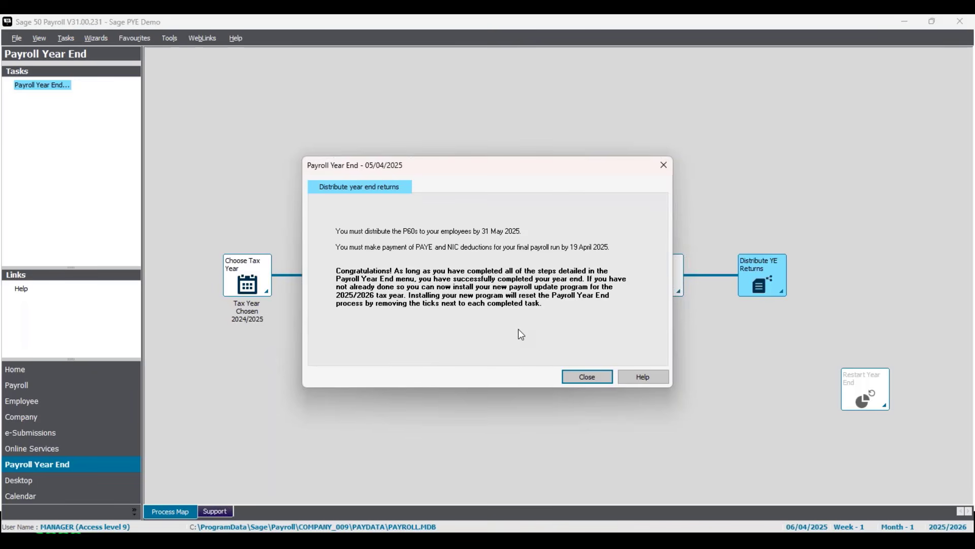
{"action": "left_click", "coordinate": [598, 376]}
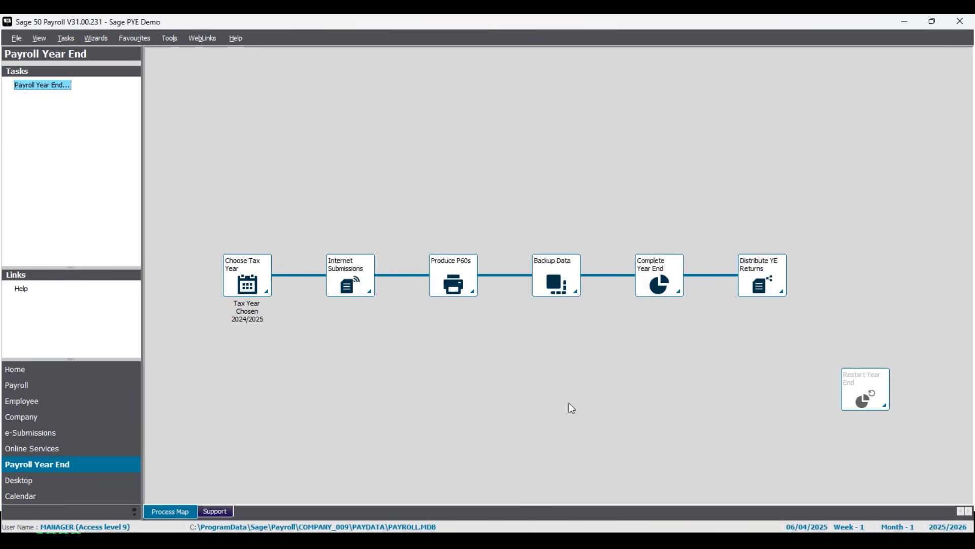
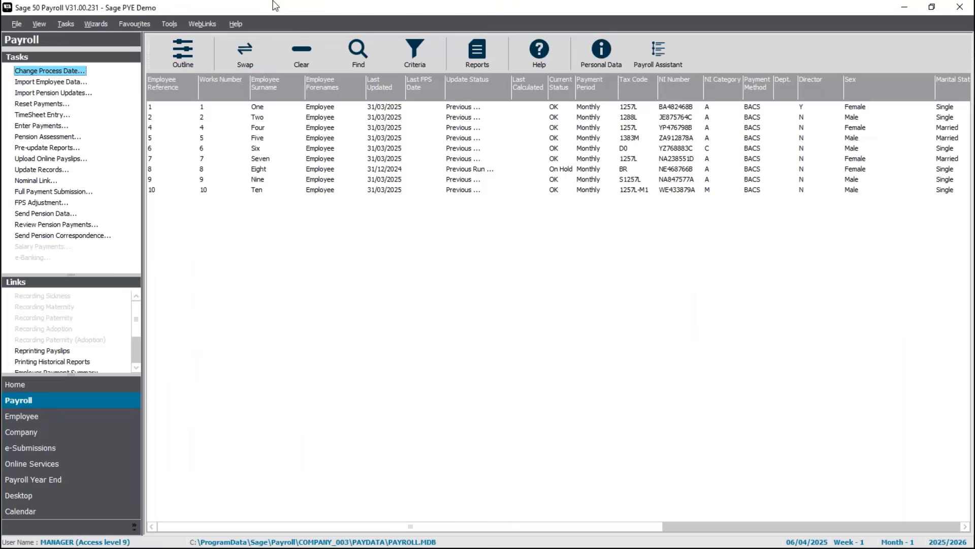
Open the program's support information page to check the version and licence details.
{"action": "left_click", "coordinate": [238, 22]}
{"action": "left_click", "coordinate": [258, 123]}
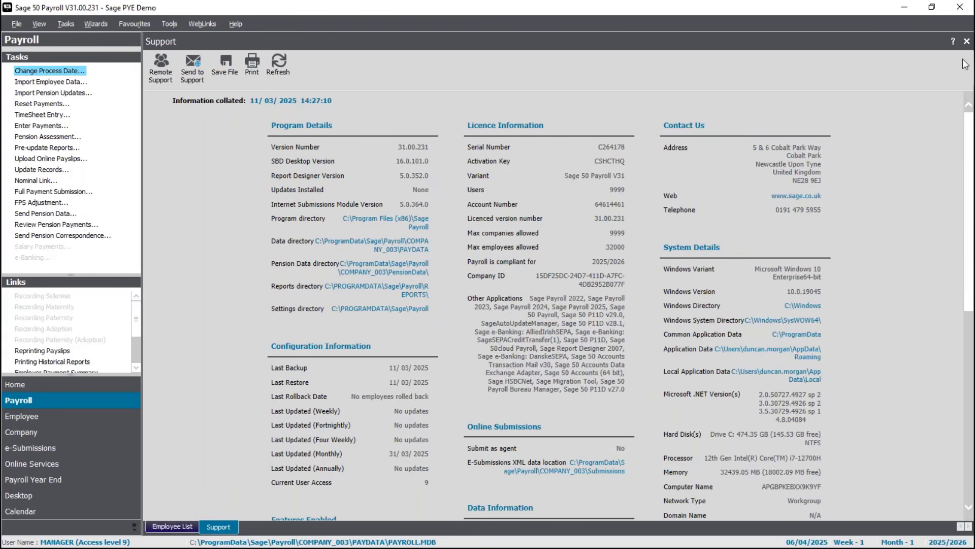
Close the support information and confirm the process date 06/04/2025 for tax year 2025/2026.
{"action": "left_click", "coordinate": [967, 41]}
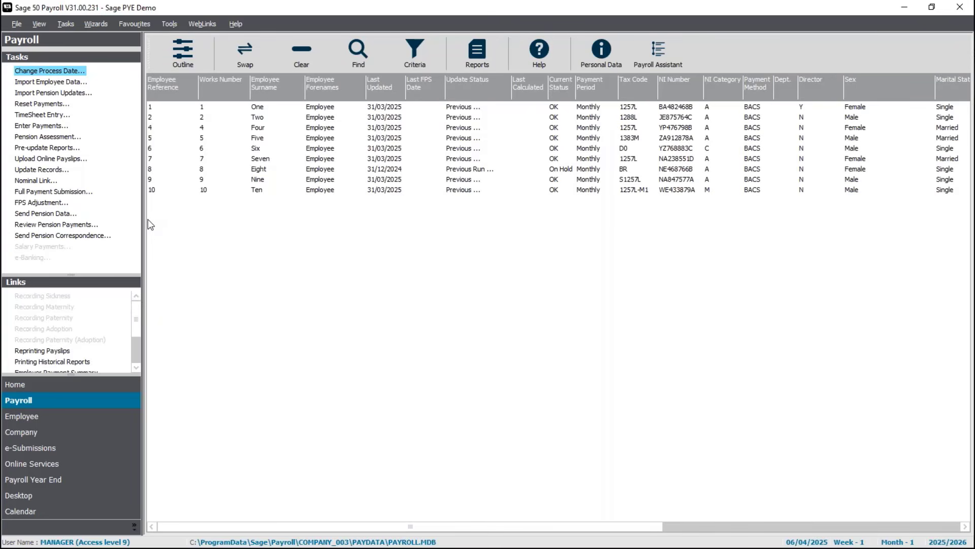
{"action": "left_click", "coordinate": [65, 74]}
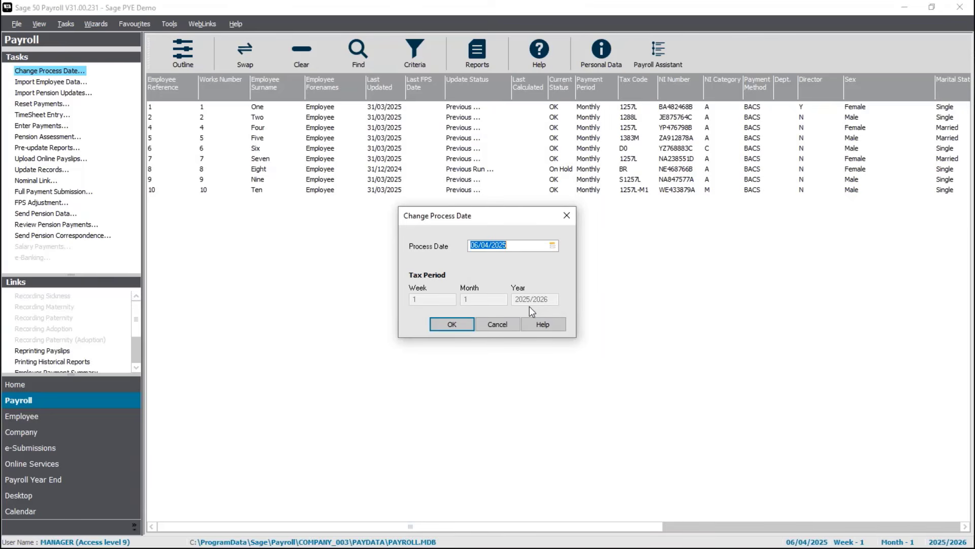
{"action": "left_click", "coordinate": [452, 324]}
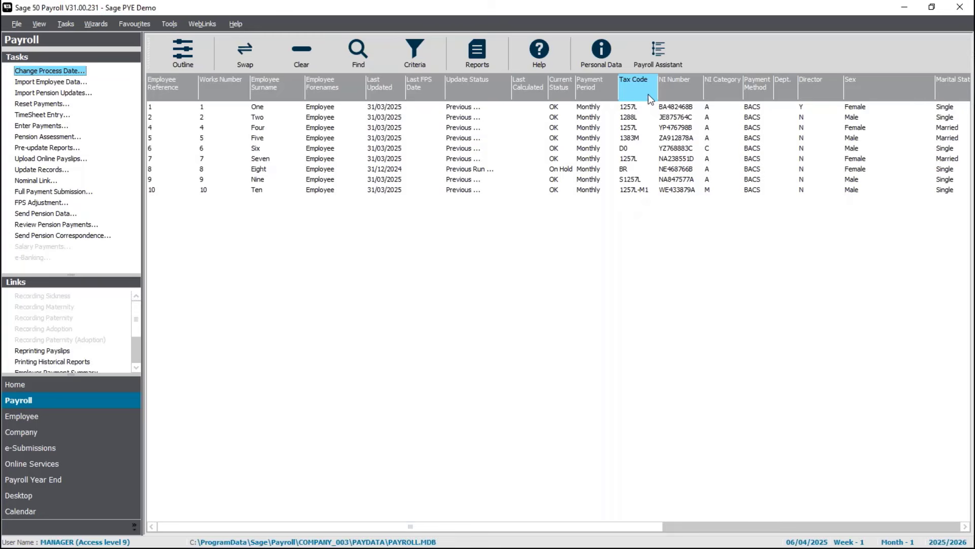
Select the employee with reference 10, clear that selection and accept the employee list criteria with historical leavers excluded.
{"action": "left_click", "coordinate": [637, 194]}
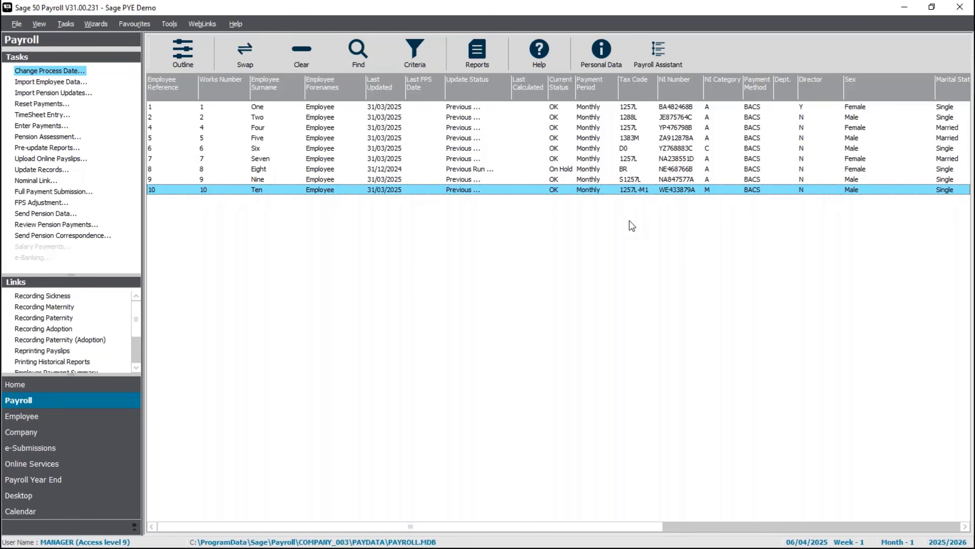
{"action": "left_click", "coordinate": [309, 57]}
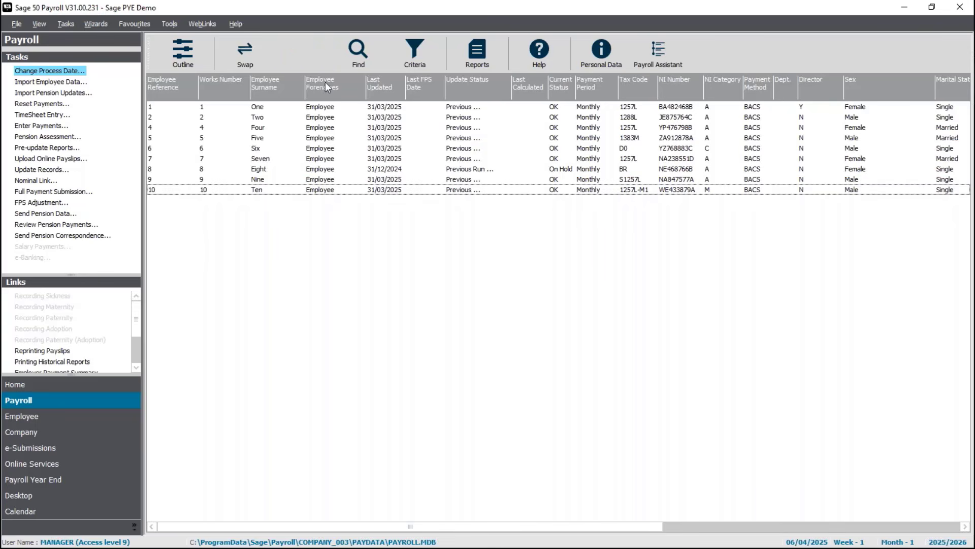
{"action": "left_click", "coordinate": [411, 55]}
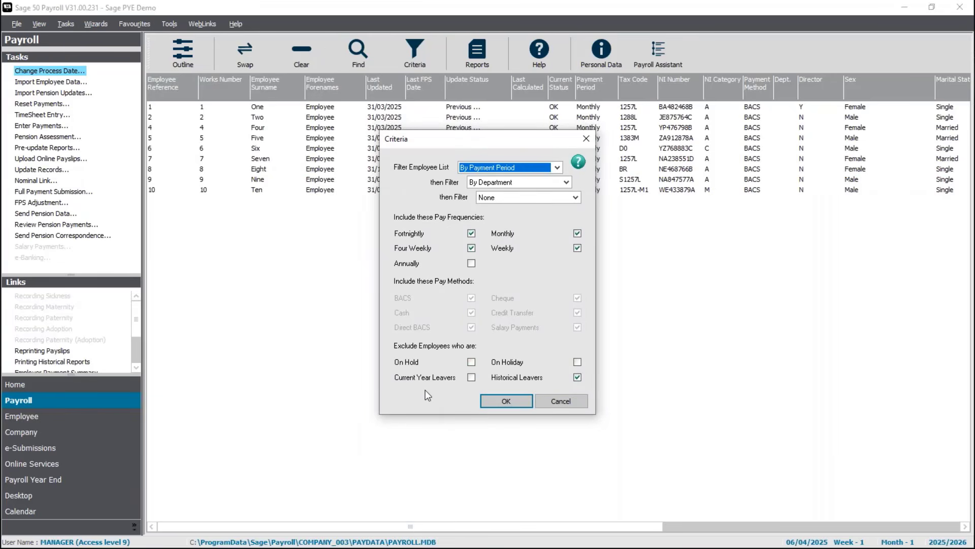
{"action": "left_click", "coordinate": [502, 401]}
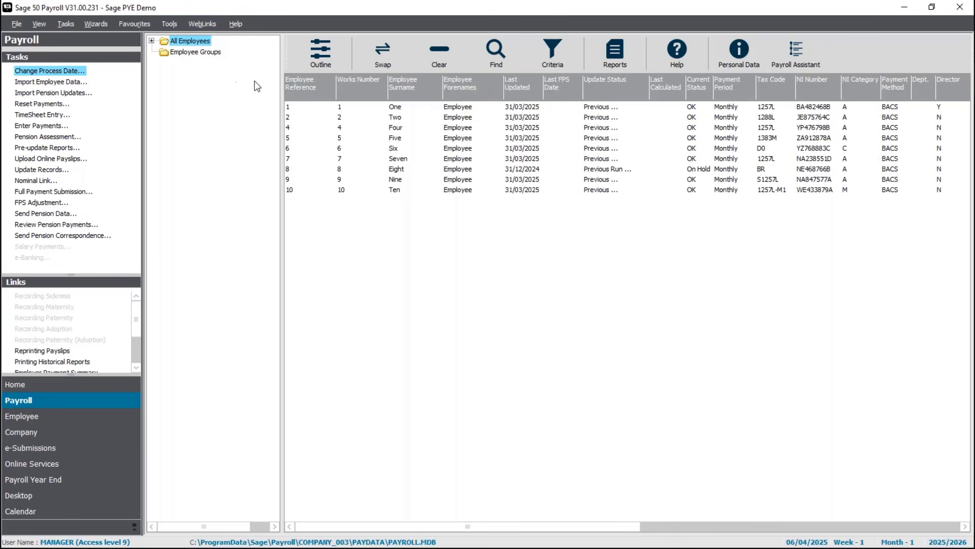
Hide the employee groups outline and clear any selection in the employee list.
{"action": "left_click", "coordinate": [304, 48]}
{"action": "left_click", "coordinate": [173, 56]}
{"action": "left_click", "coordinate": [300, 54]}
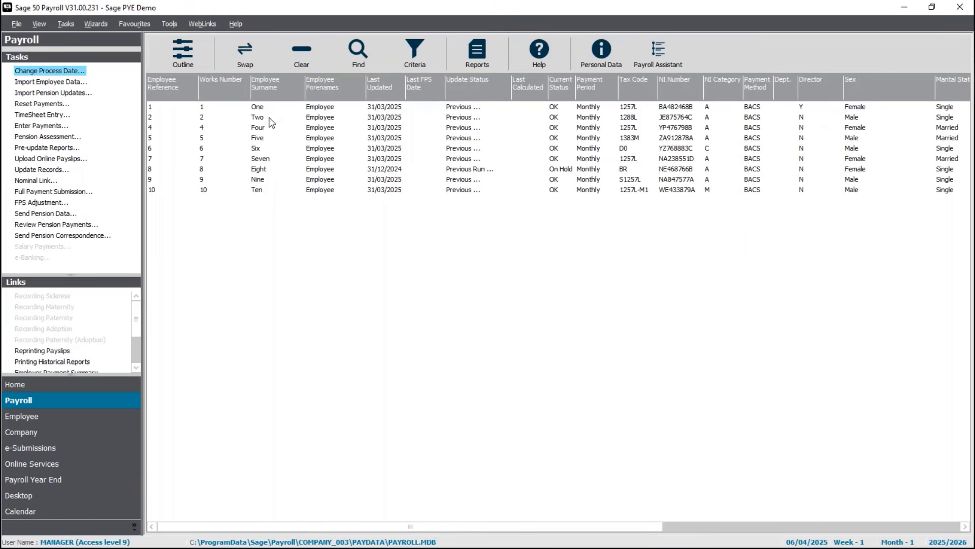
{"action": "left_click", "coordinate": [312, 47]}
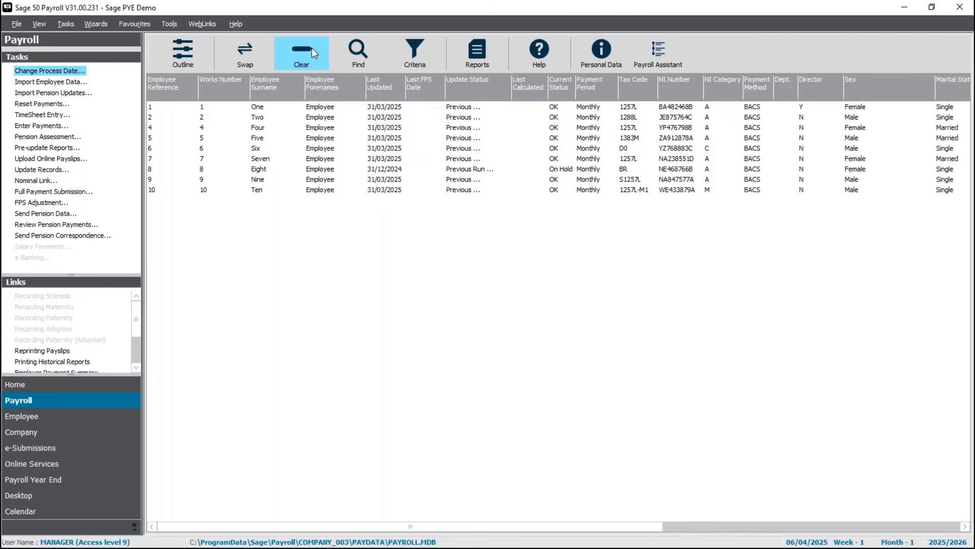
Select all employees, clear the Week 1/Month 1 flag from their tax codes and deselect them.
{"action": "left_click", "coordinate": [239, 56]}
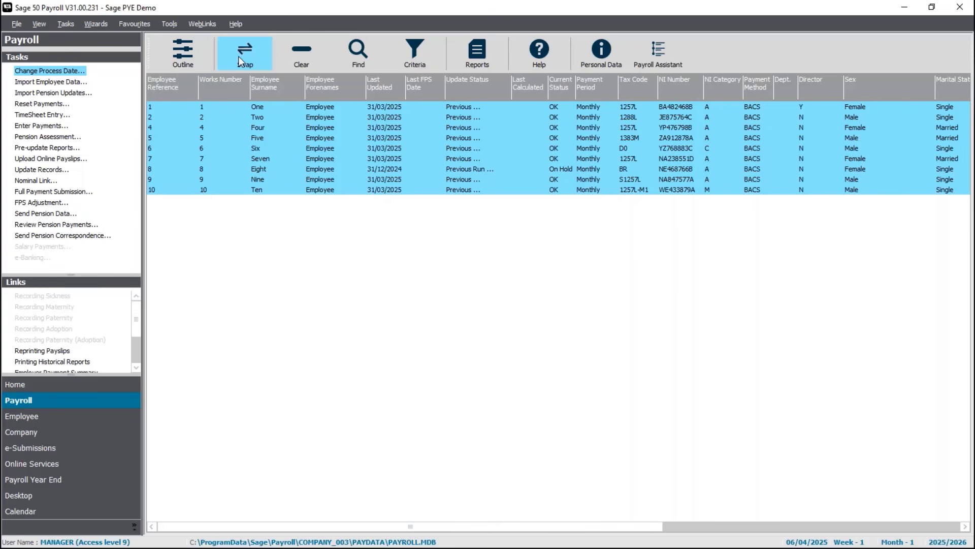
{"action": "left_click", "coordinate": [69, 26]}
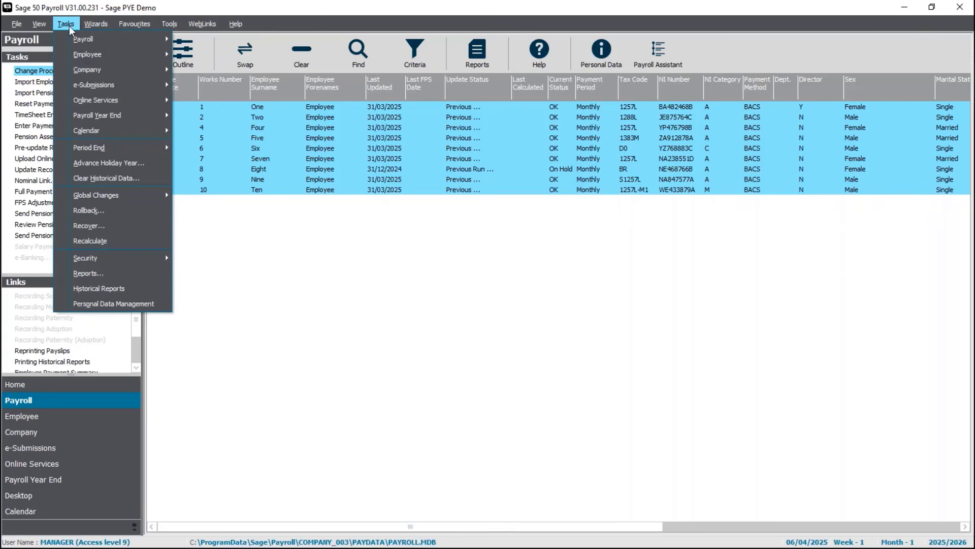
{"action": "mouse_move", "coordinate": [142, 198]}
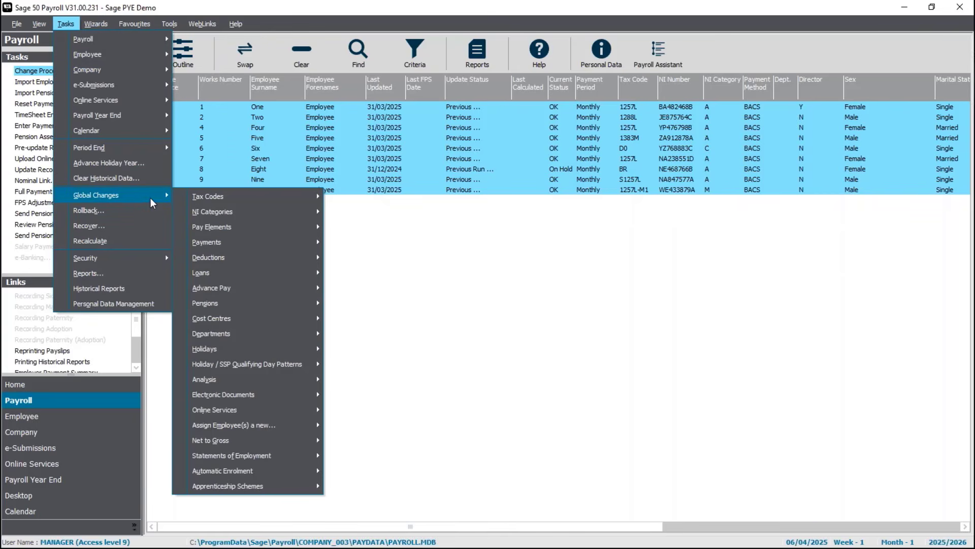
{"action": "mouse_move", "coordinate": [257, 199]}
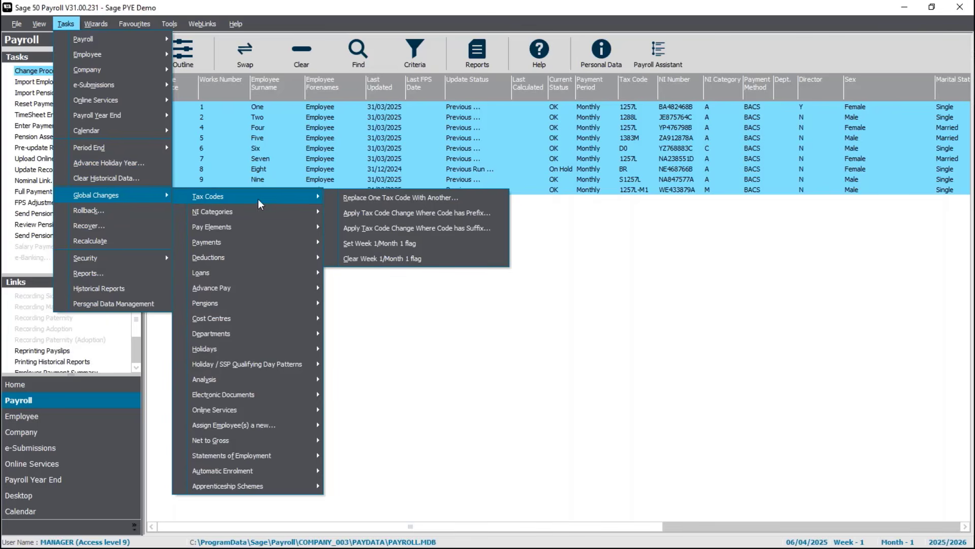
{"action": "left_click", "coordinate": [429, 260]}
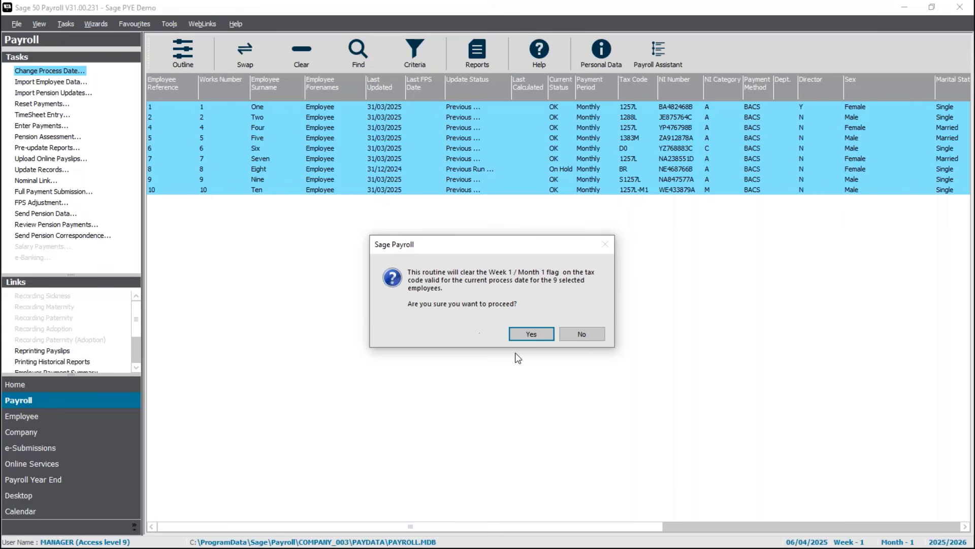
{"action": "left_click", "coordinate": [529, 335]}
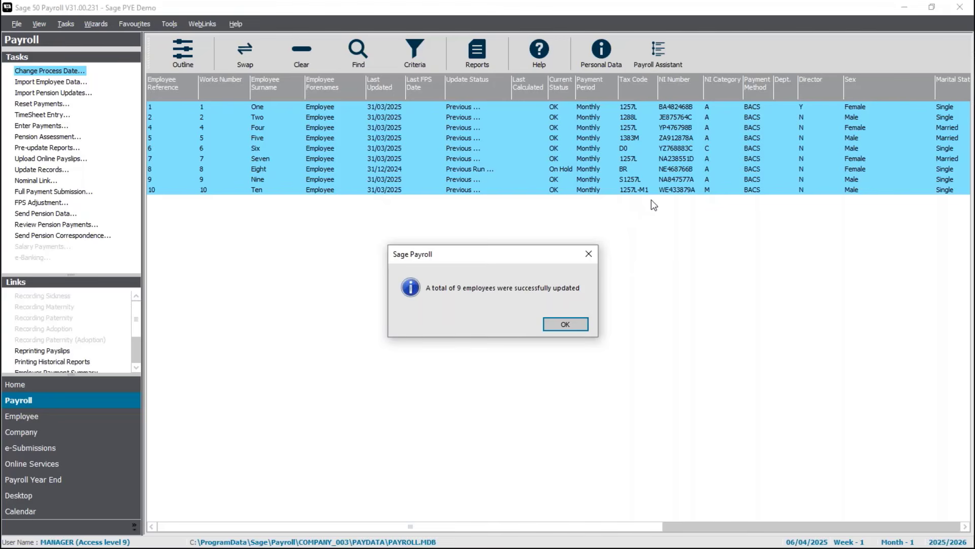
{"action": "left_click", "coordinate": [568, 325]}
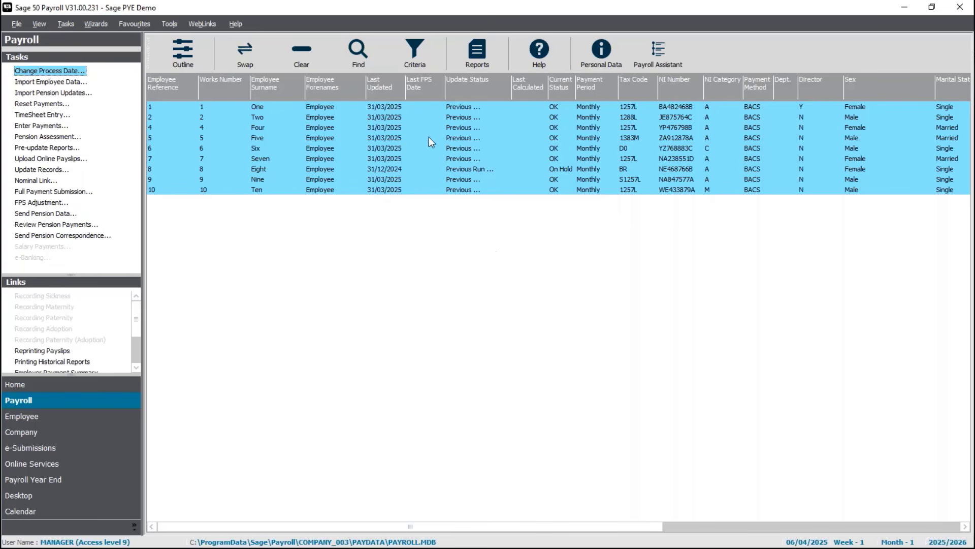
{"action": "left_click", "coordinate": [303, 69]}
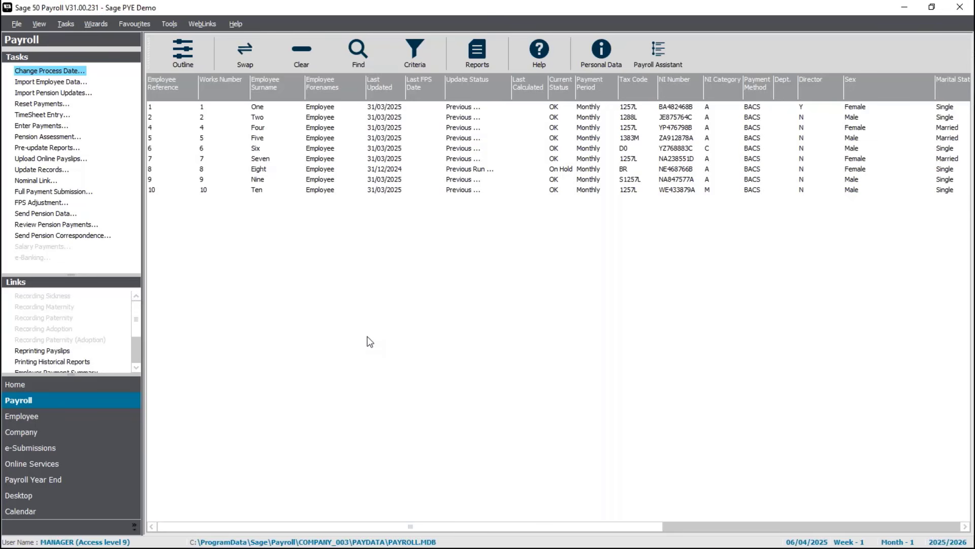
Open the HMRC secure mailbox in e-Submissions and display the P9 notices of coding.
{"action": "left_click", "coordinate": [55, 447]}
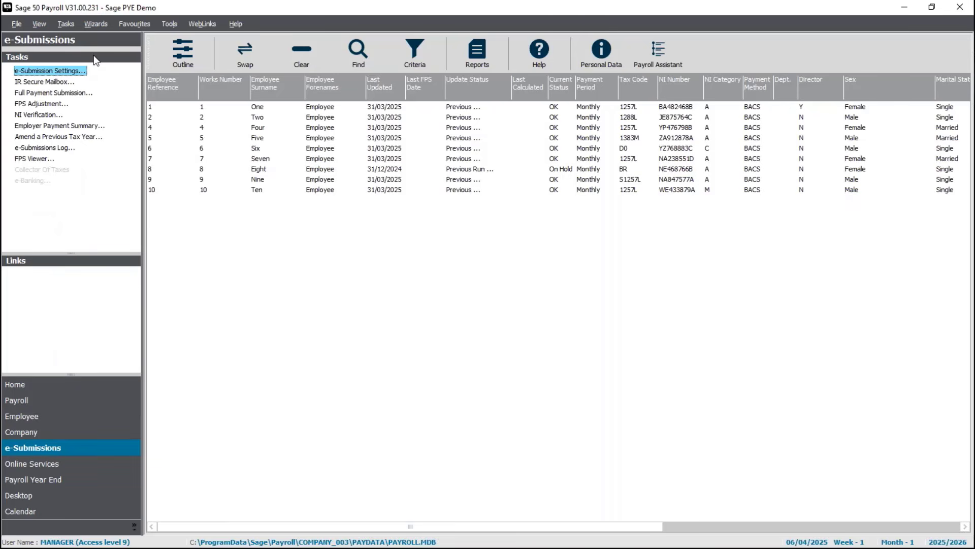
{"action": "left_click", "coordinate": [40, 83]}
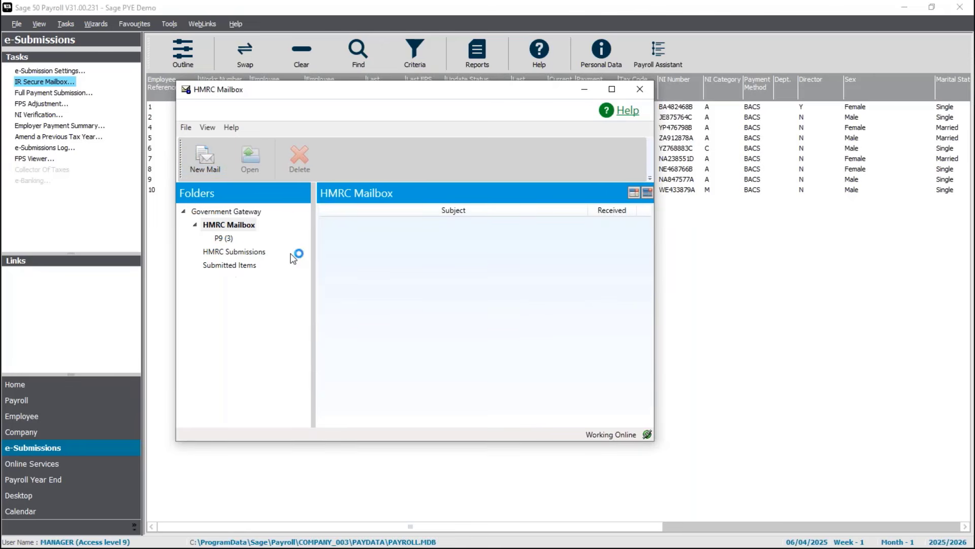
{"action": "left_click", "coordinate": [224, 242]}
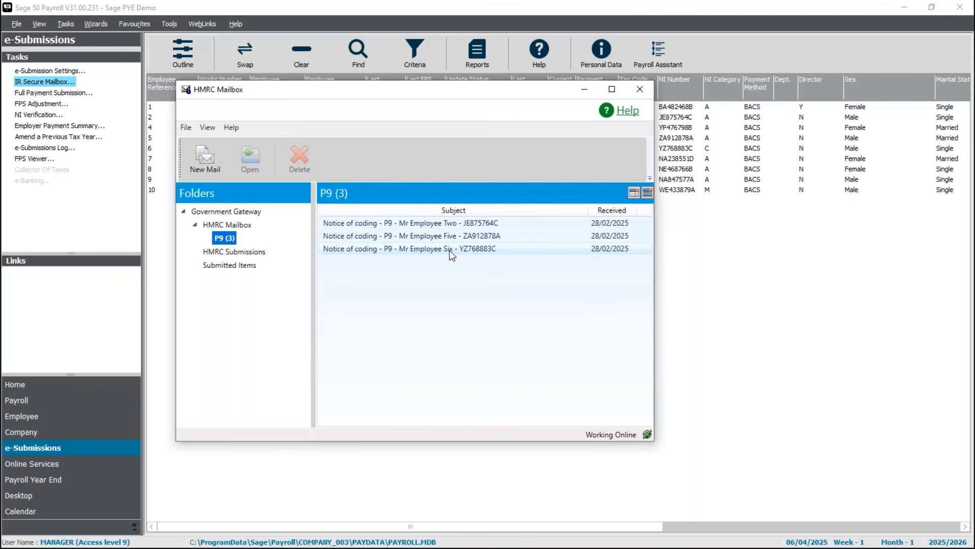
Read the first P9 notice of coding and close it without applying its tax code change.
{"action": "left_click", "coordinate": [429, 224]}
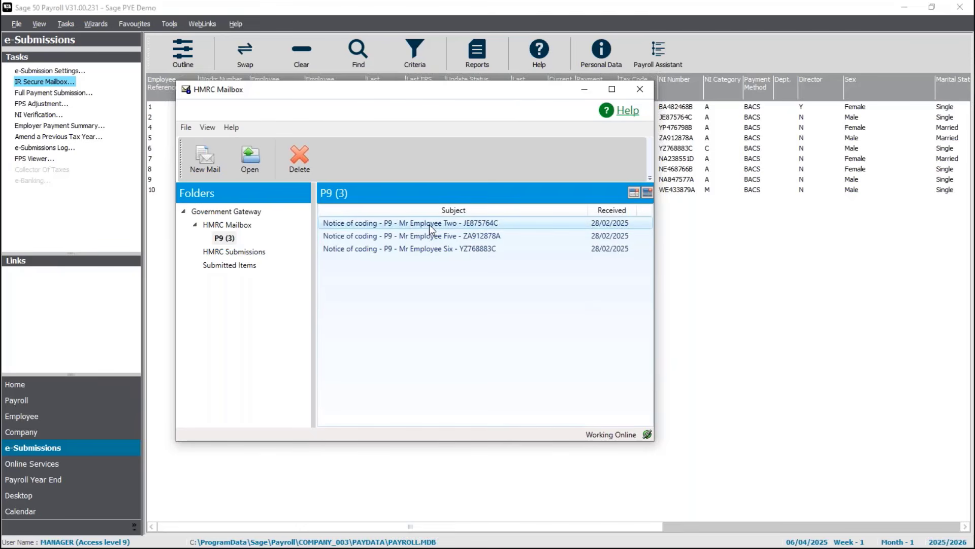
{"action": "left_click", "coordinate": [265, 163]}
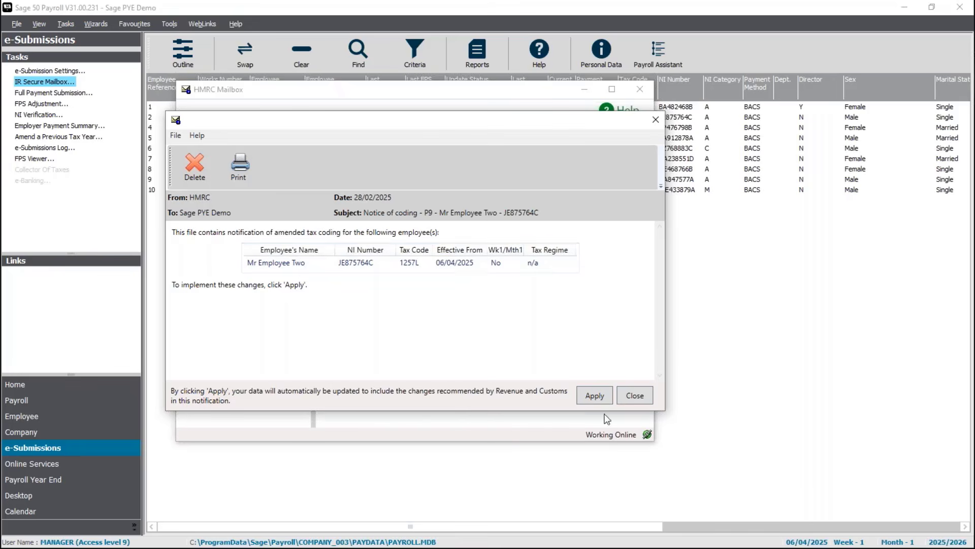
{"action": "left_click", "coordinate": [635, 396]}
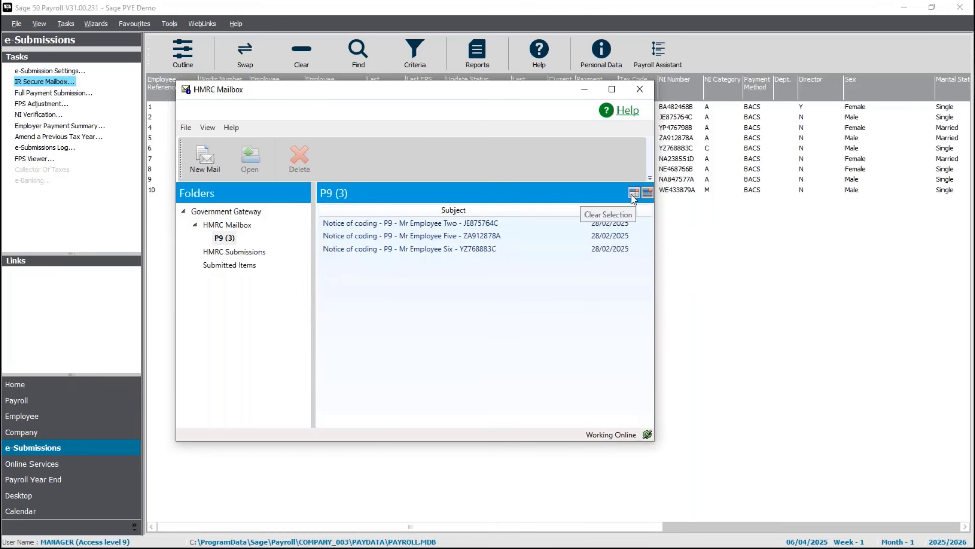
Select all three P9 notices, apply their tax code changes to the employees and close the HMRC mailbox.
{"action": "left_click", "coordinate": [647, 193]}
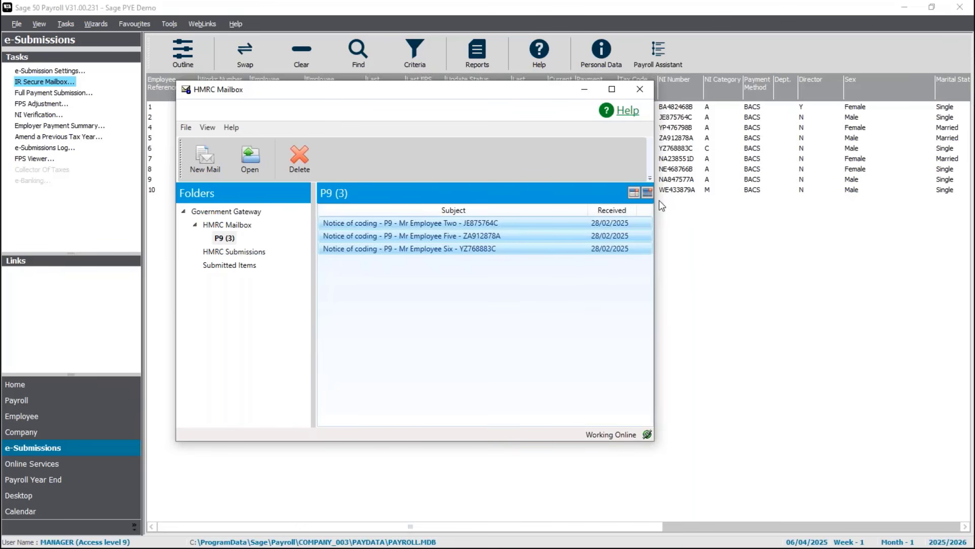
{"action": "left_click", "coordinate": [637, 192]}
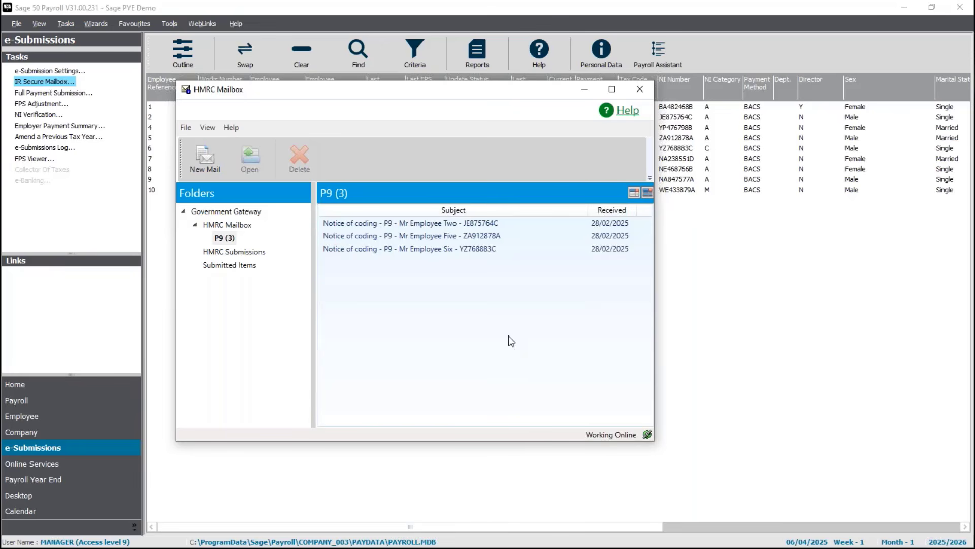
{"action": "left_click", "coordinate": [475, 225]}
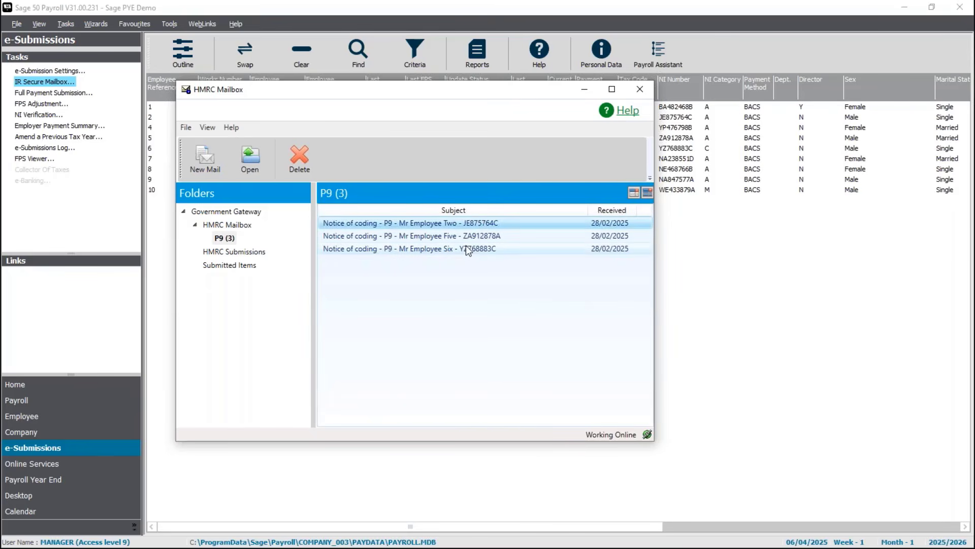
{"action": "left_click", "coordinate": [465, 246], "text": "shift"}
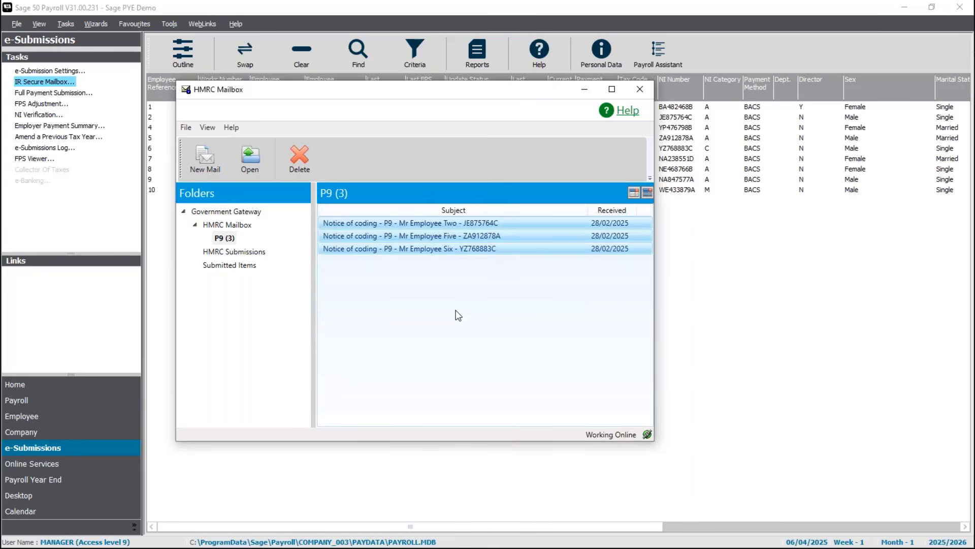
{"action": "left_click", "coordinate": [249, 167]}
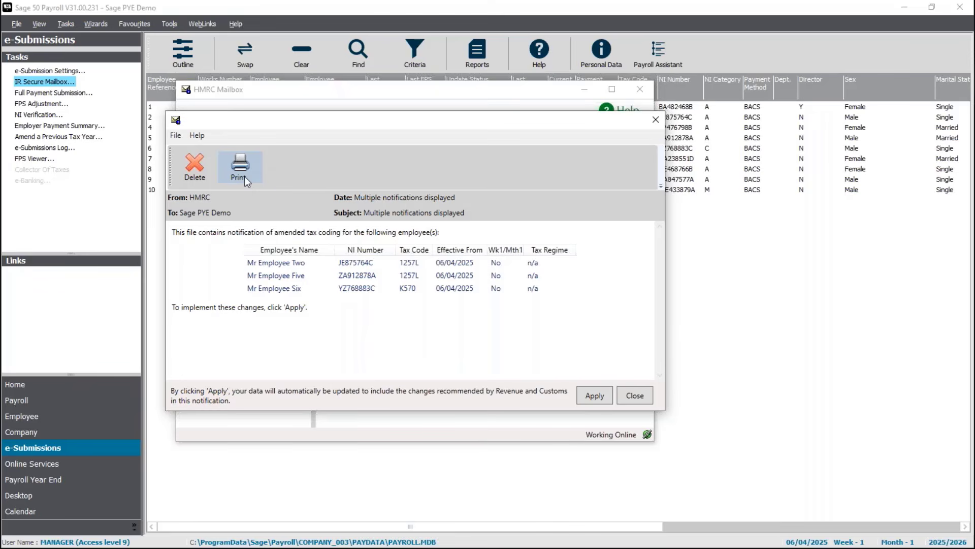
{"action": "left_click", "coordinate": [592, 397]}
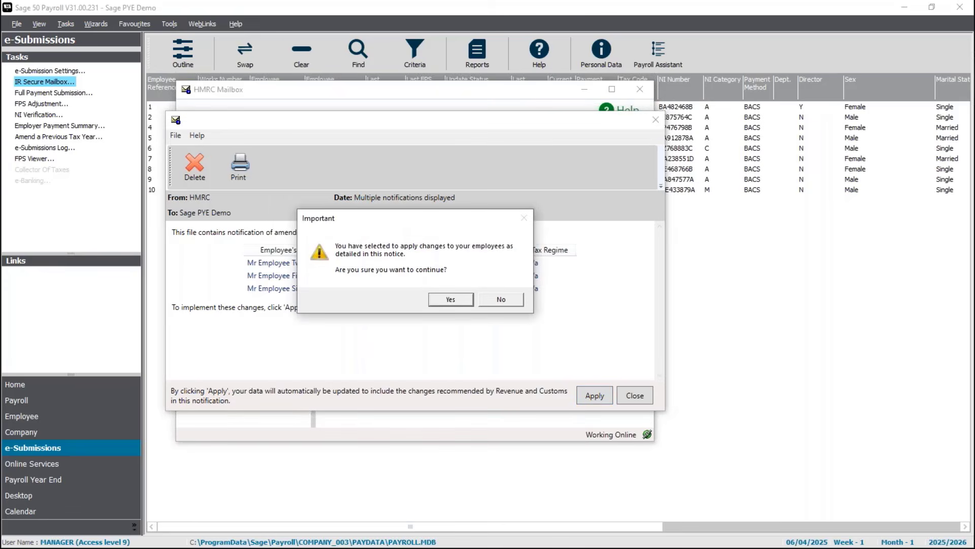
{"action": "left_click", "coordinate": [457, 303]}
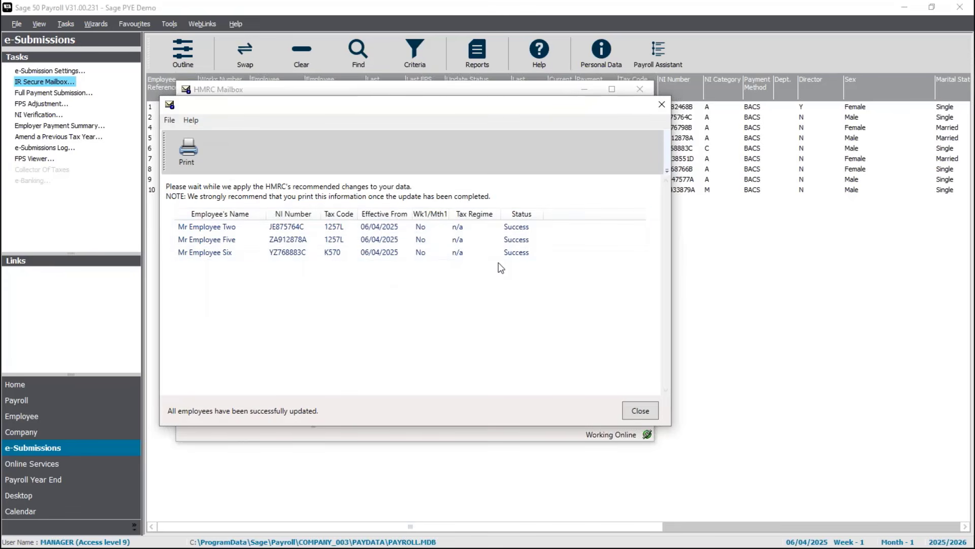
{"action": "left_click", "coordinate": [633, 407]}
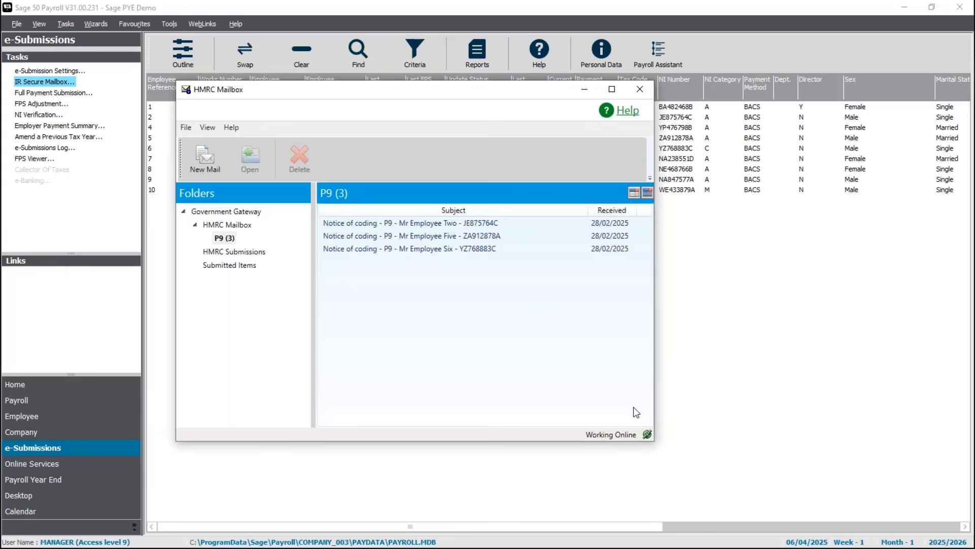
{"action": "left_click", "coordinate": [642, 87]}
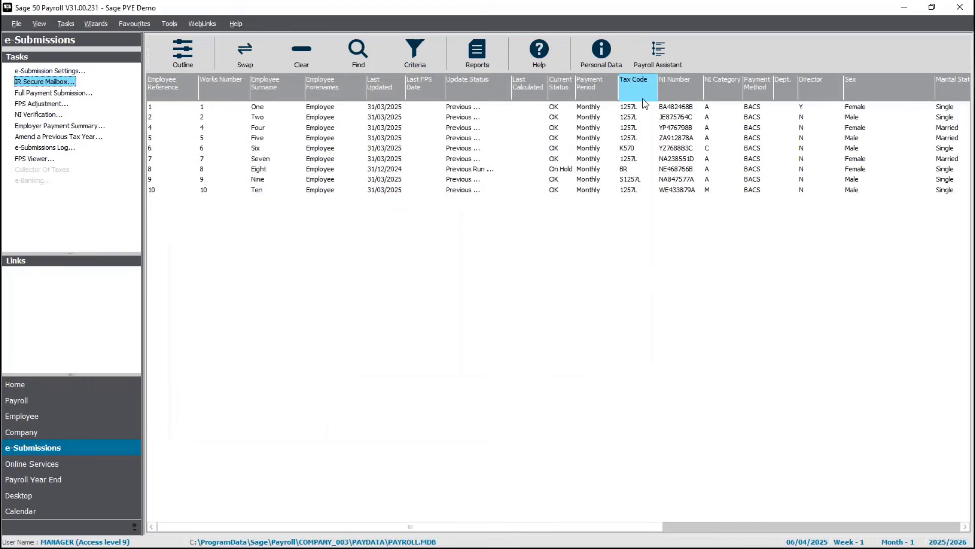
Open the record of the employee with reference 2 and view the tax code history in the employment details.
{"action": "left_click", "coordinate": [340, 117]}
{"action": "double_click", "coordinate": [340, 117]}
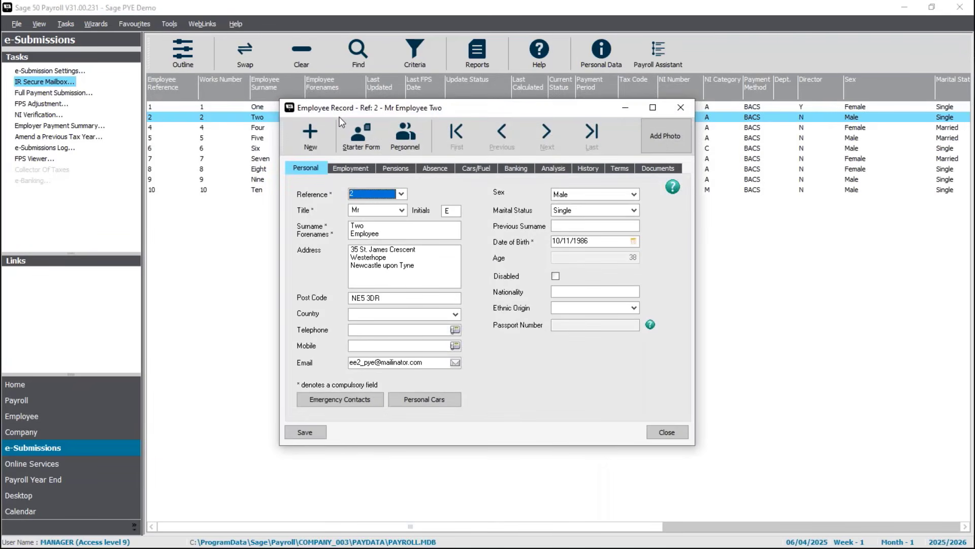
{"action": "left_click", "coordinate": [363, 170]}
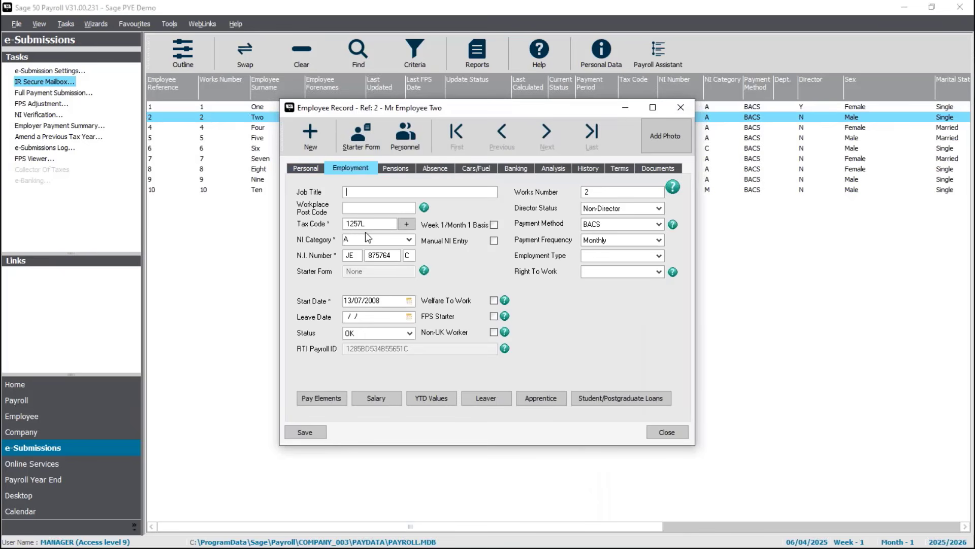
{"action": "left_click", "coordinate": [343, 239]}
{"action": "type", "text": "A"}
{"action": "left_click", "coordinate": [407, 224]}
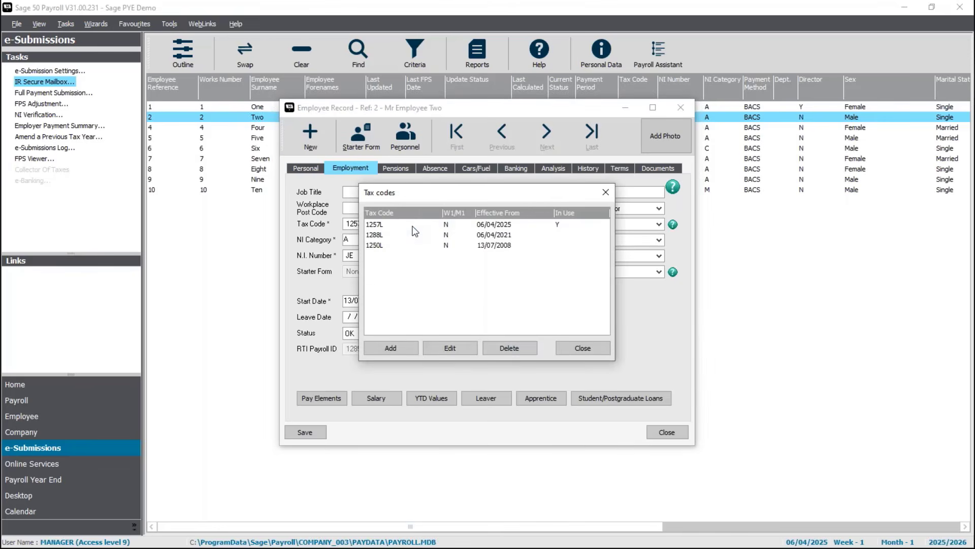
Review the 1288L and 1257L entries in the tax code history, close the employee record and clear the selection in the employee list.
{"action": "left_click", "coordinate": [470, 234]}
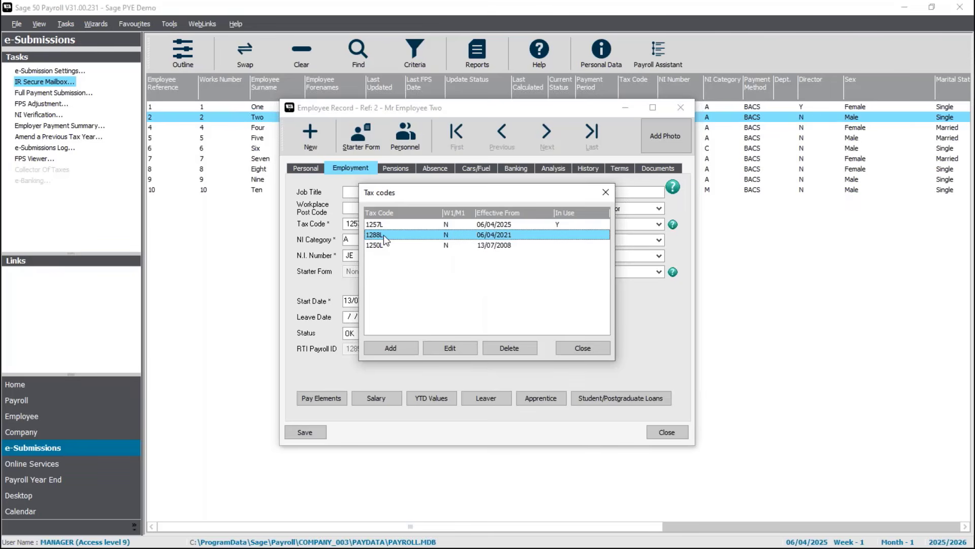
{"action": "left_click", "coordinate": [483, 224]}
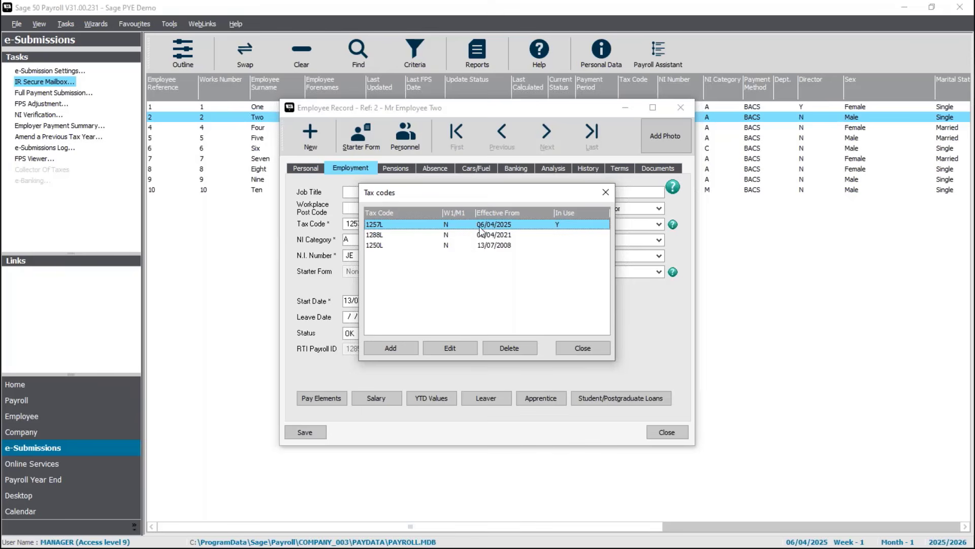
{"action": "left_click", "coordinate": [583, 349]}
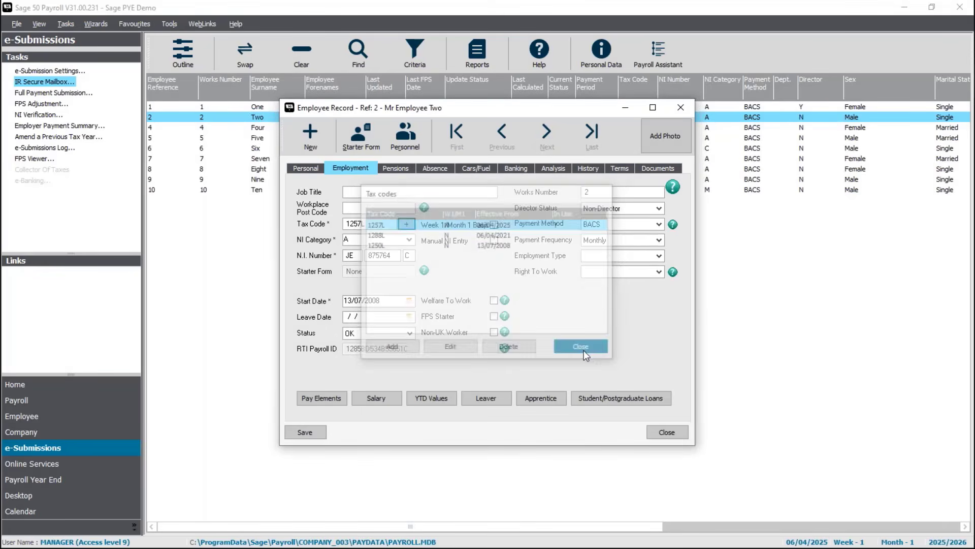
{"action": "left_click", "coordinate": [668, 437]}
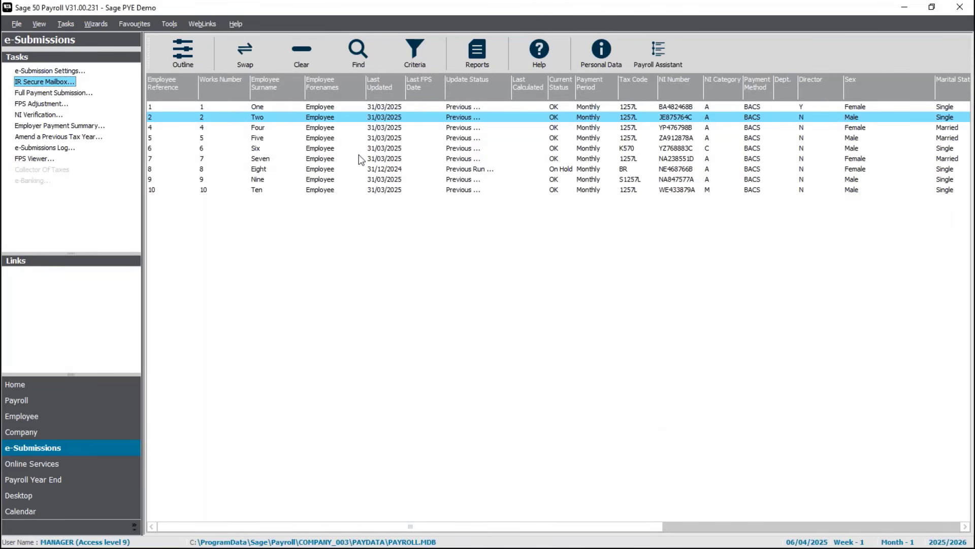
{"action": "left_click", "coordinate": [355, 119]}
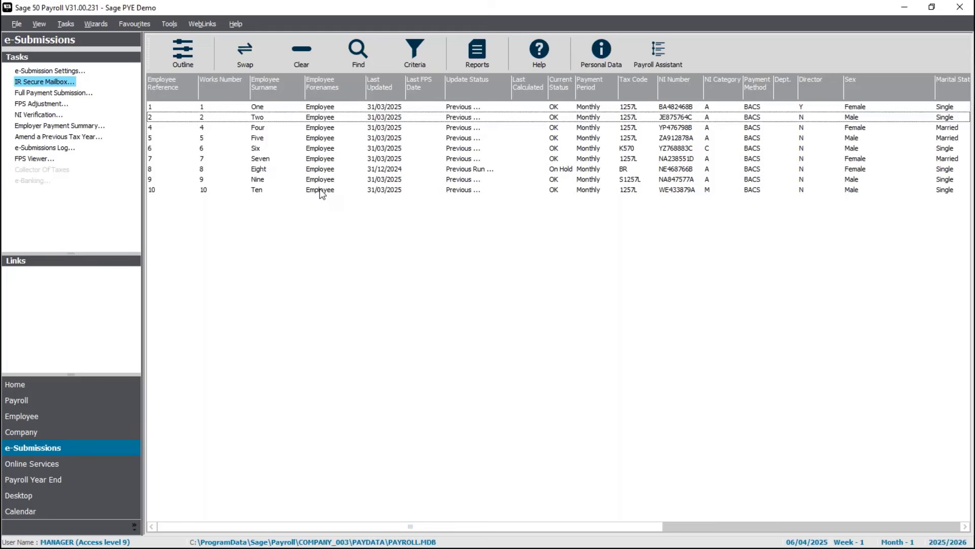
Open the record of the employee with reference 10 and view the tax code history in the employment details.
{"action": "double_click", "coordinate": [320, 189]}
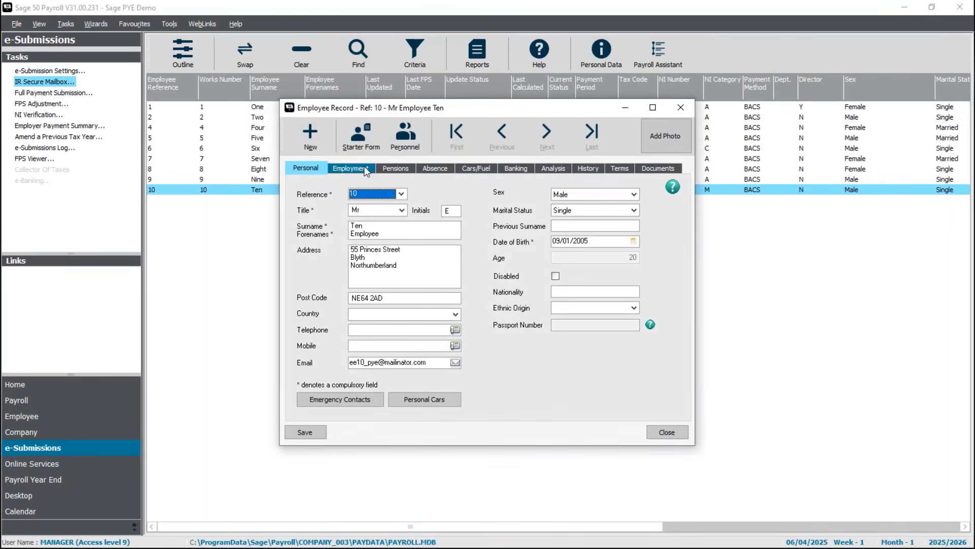
{"action": "left_click", "coordinate": [365, 170]}
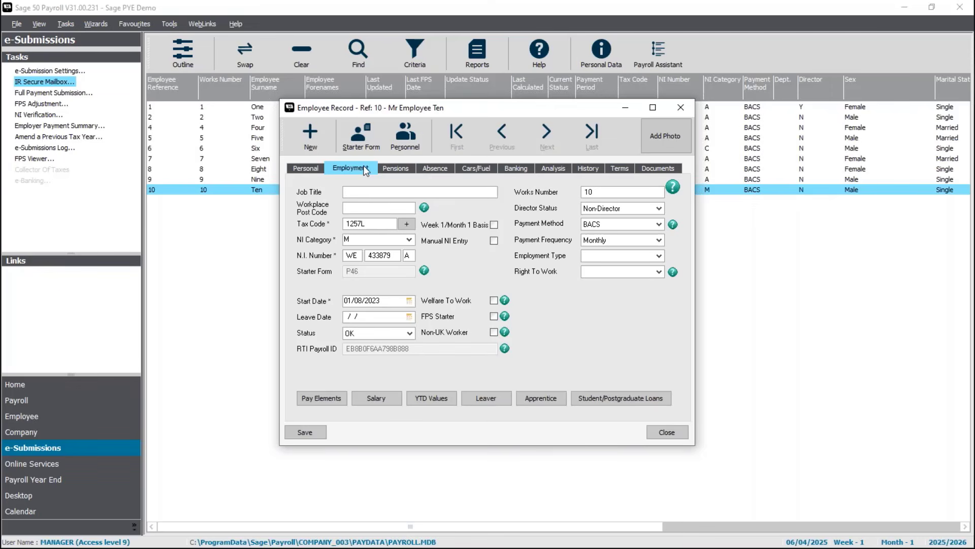
{"action": "left_click", "coordinate": [405, 224]}
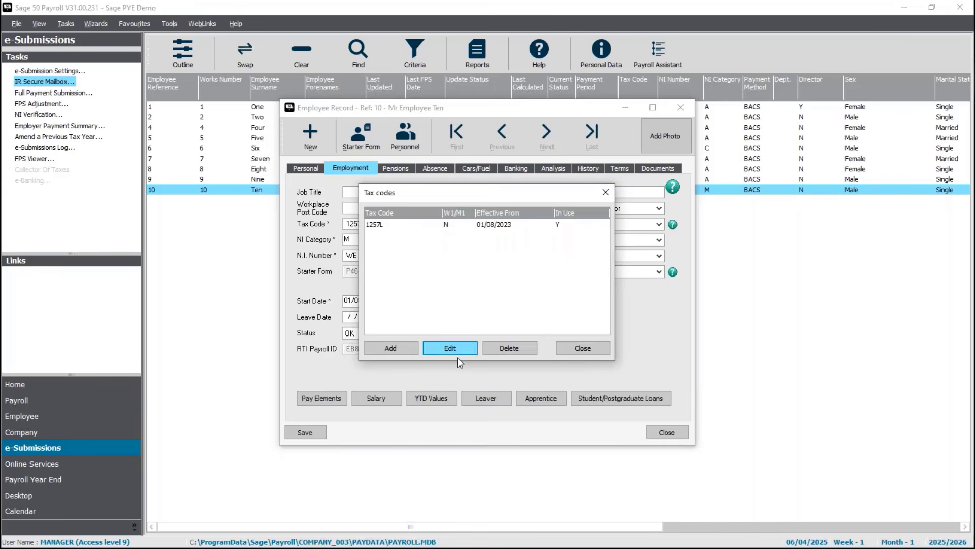
View the blank form for adding a new tax code, cancel it and close the employee record without changes.
{"action": "left_click", "coordinate": [394, 350]}
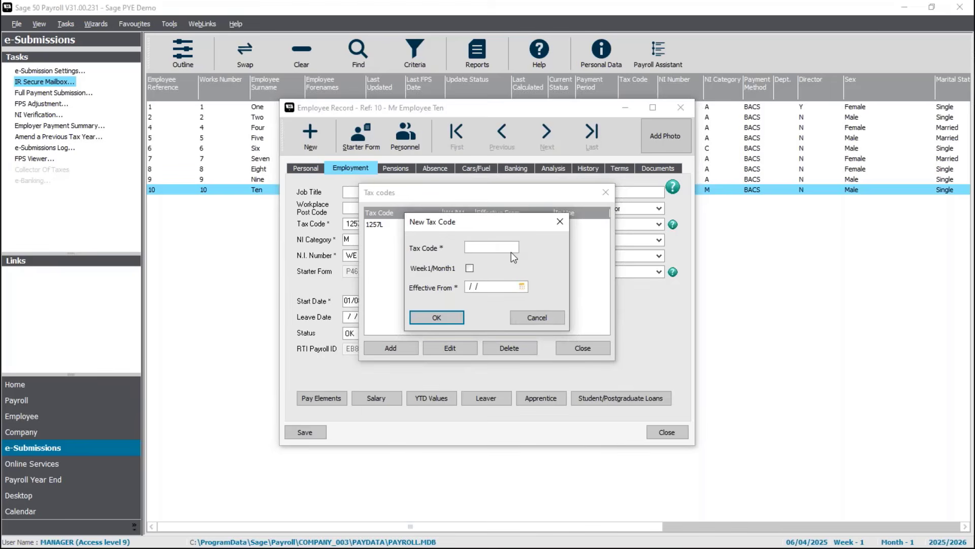
{"action": "left_click", "coordinate": [487, 287]}
{"action": "left_click", "coordinate": [538, 323]}
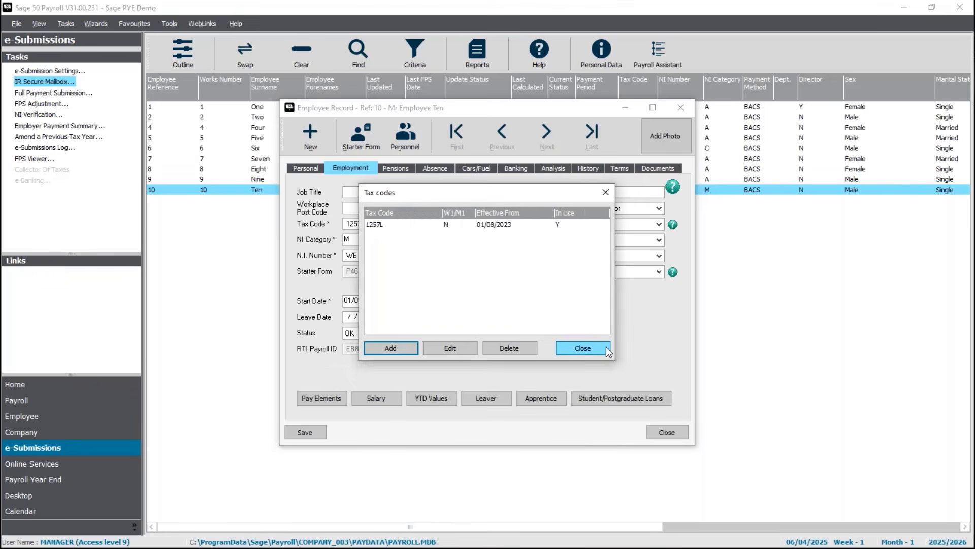
{"action": "left_click", "coordinate": [582, 348]}
{"action": "left_click", "coordinate": [668, 432]}
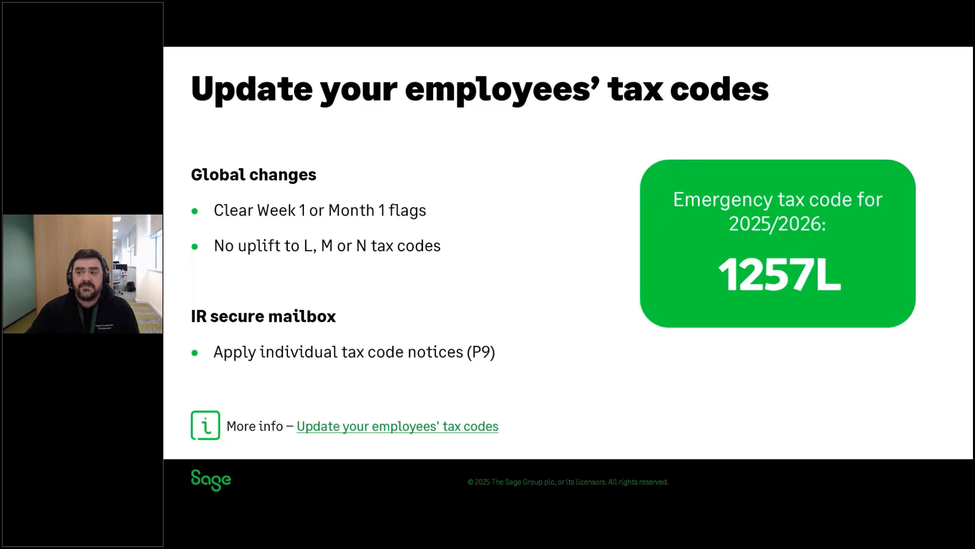
{"action": "key", "text": "Right"}
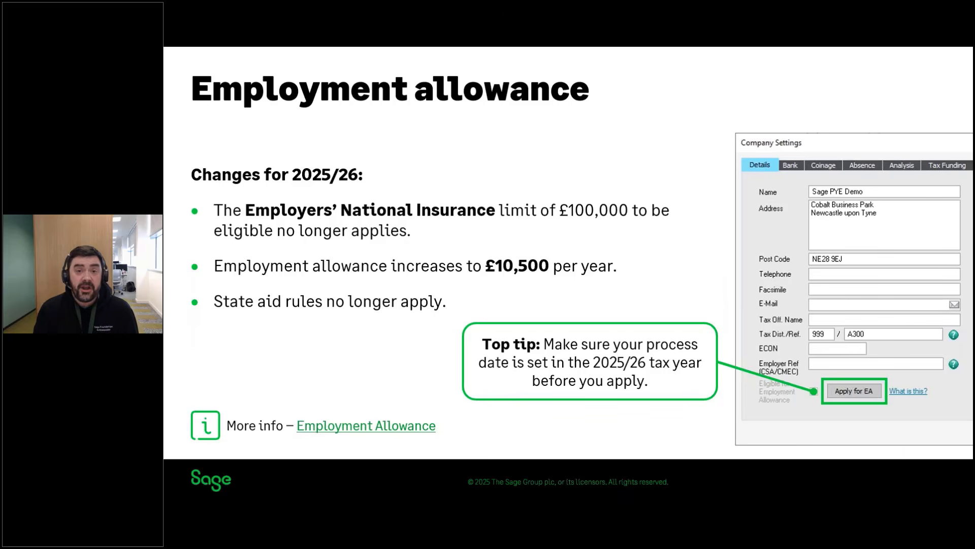